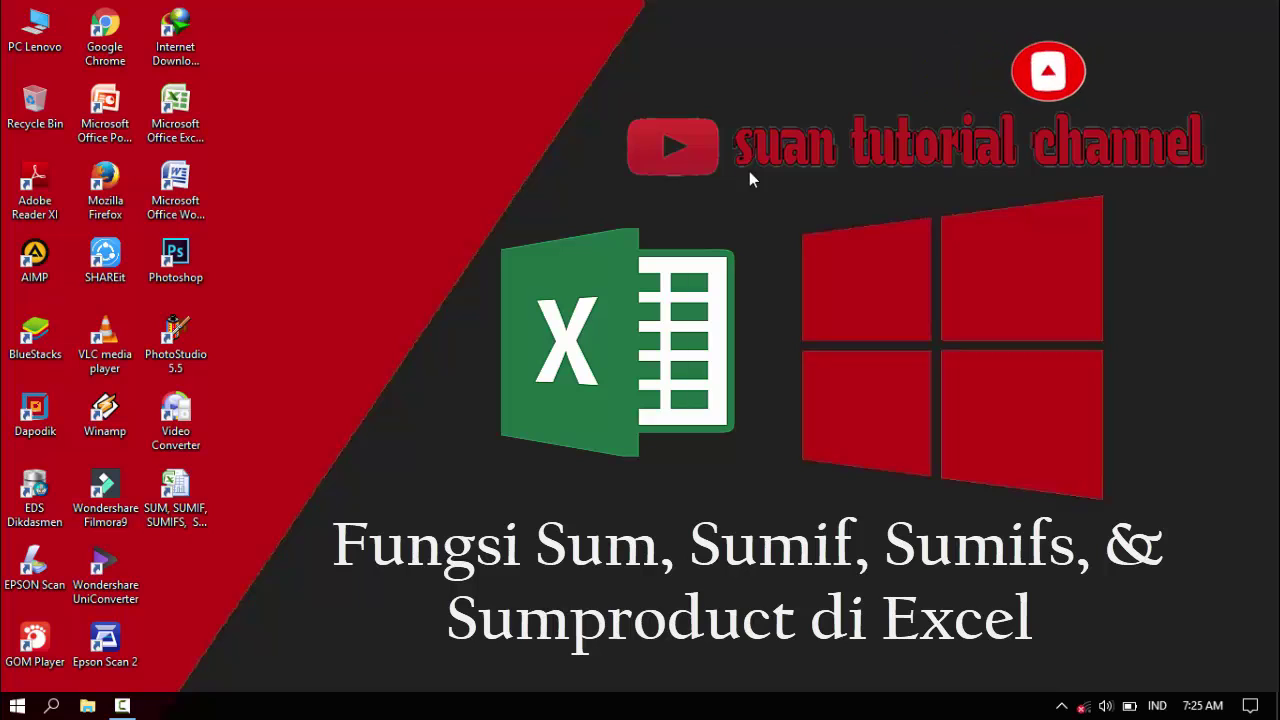
- Open the Excel workbook "SUM, SUMIF, SUMIFS, SUMPRODUCT" from the desktop and look through its SUM, SUMIF, SUMIFS and SUMPRODUCT sheets
double_click(200, 493)
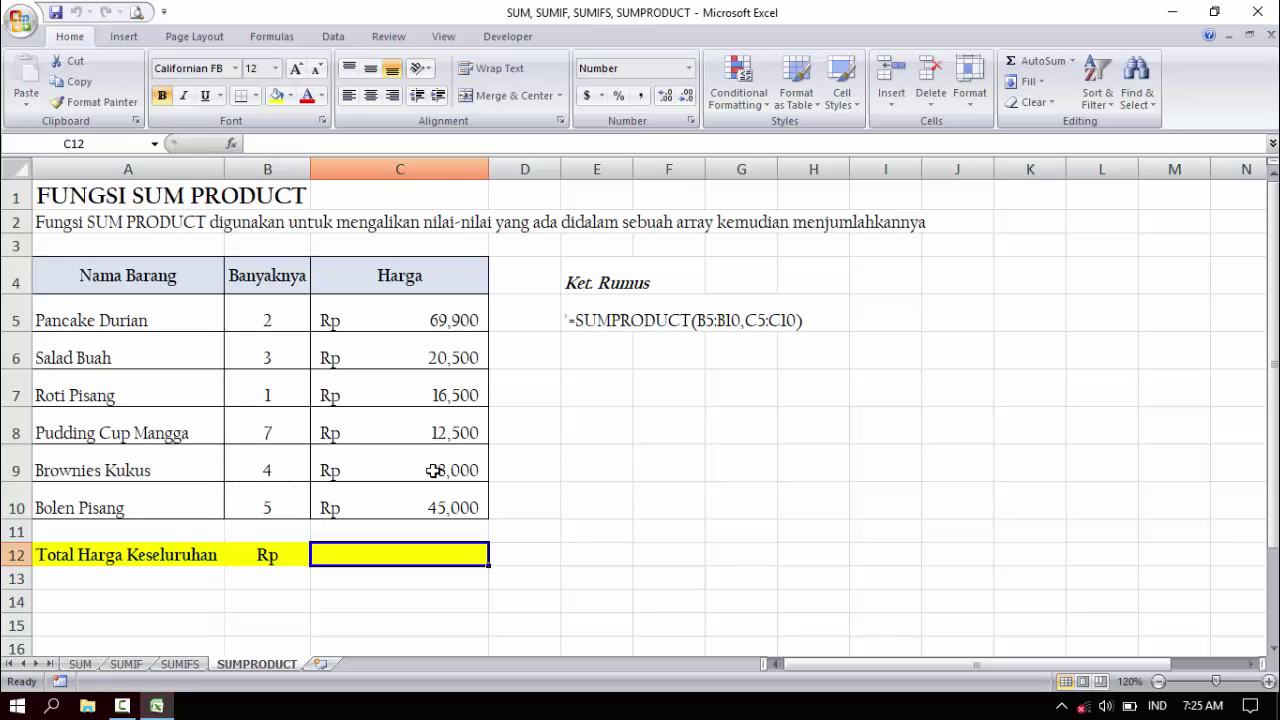
left_click(80, 663)
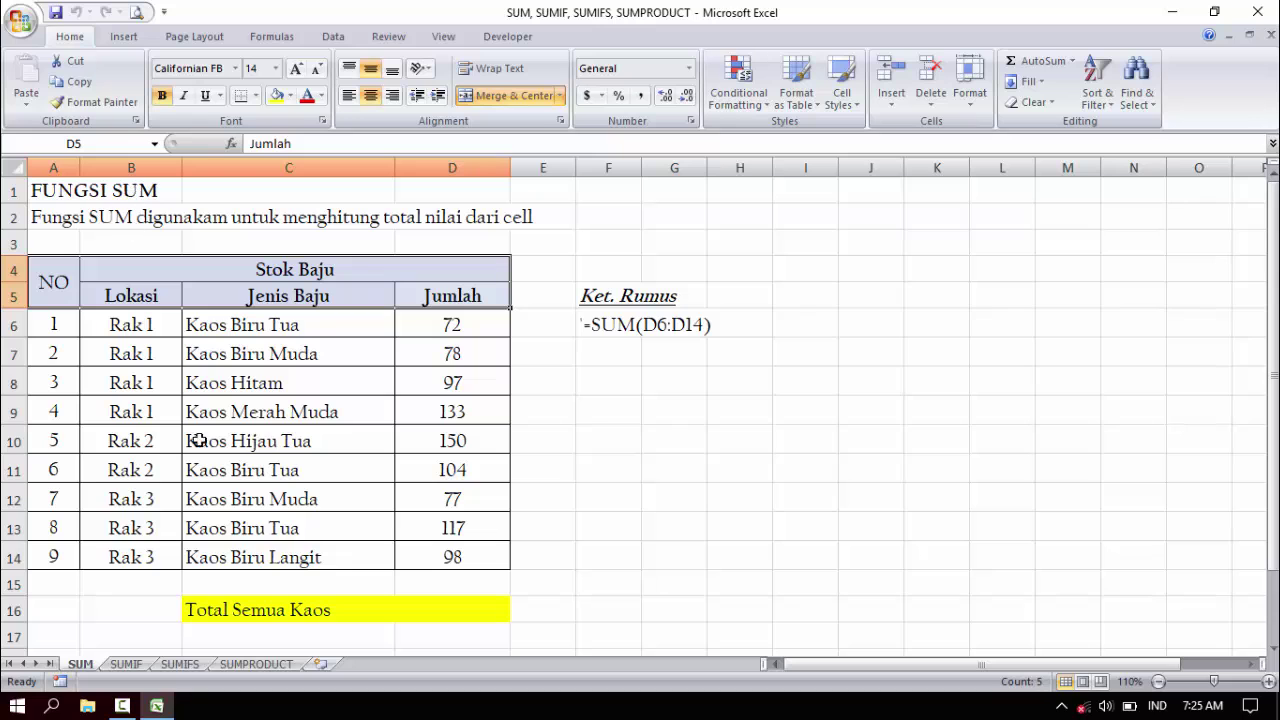
left_click(126, 663)
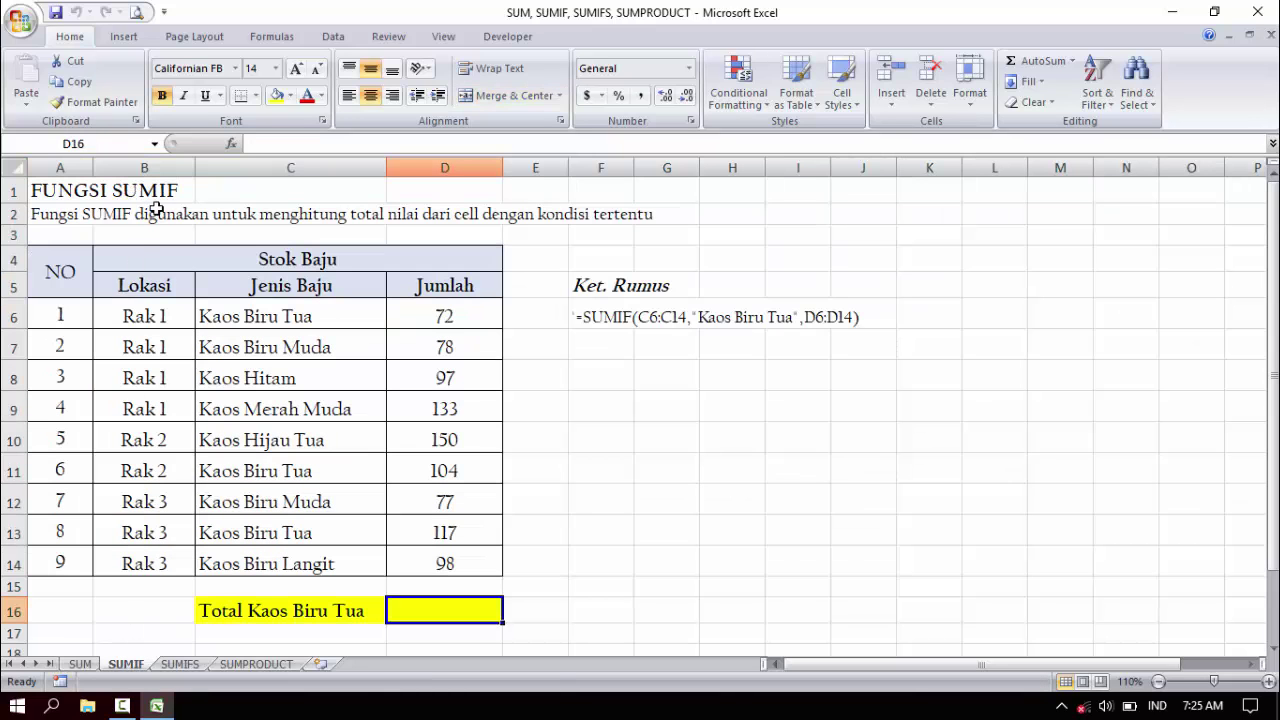
left_click(180, 663)
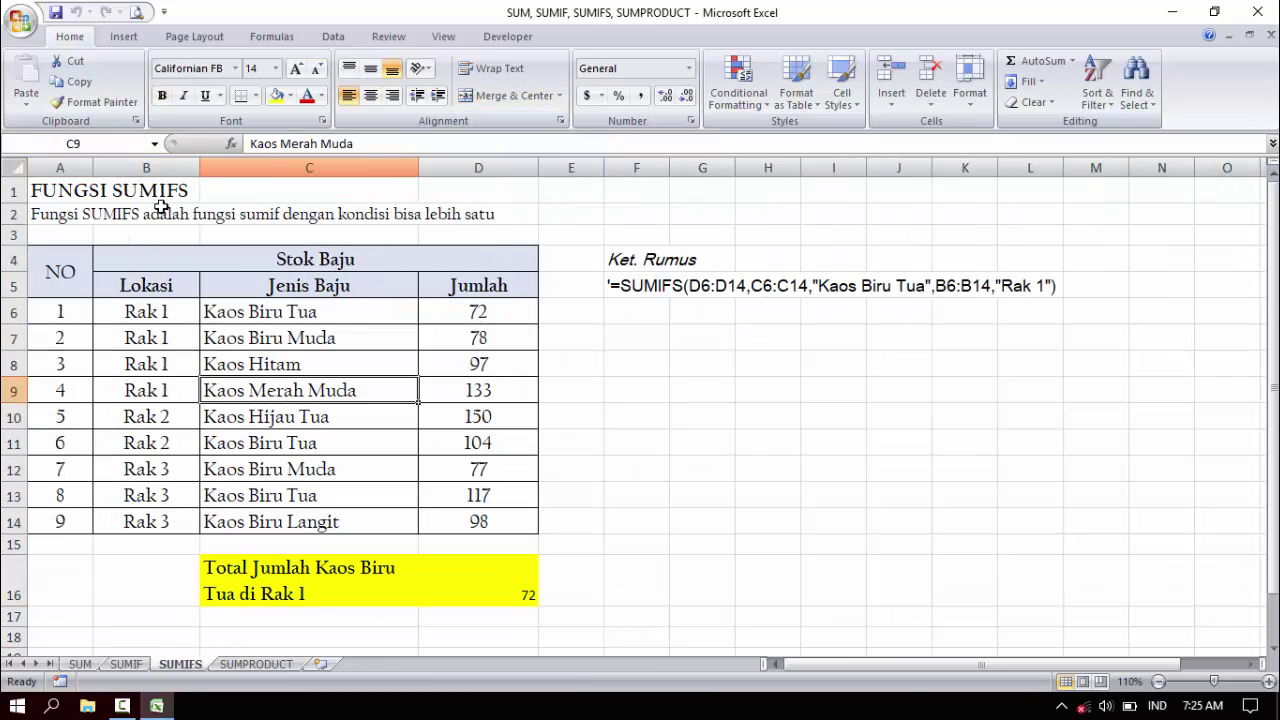
left_click(255, 663)
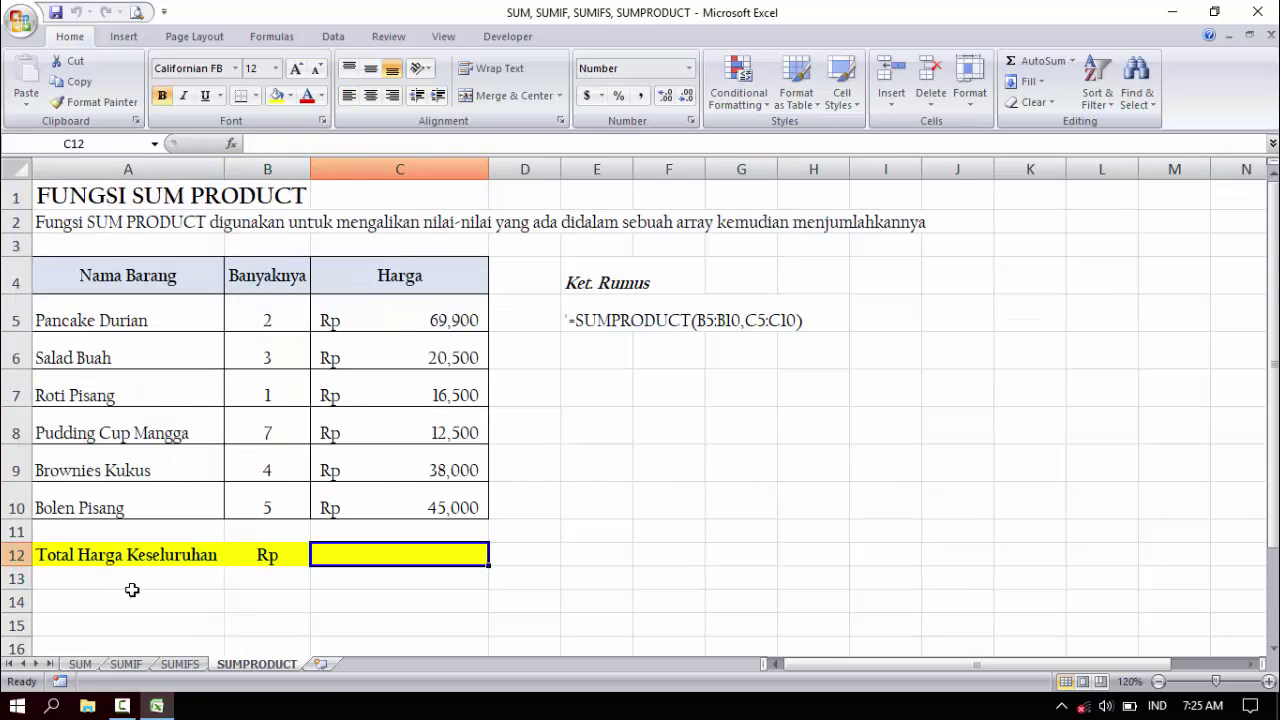
- On the SUM sheet, total all shirt quantities in cell D16 with the formula =sum(D6:D14)
left_click(85, 665)
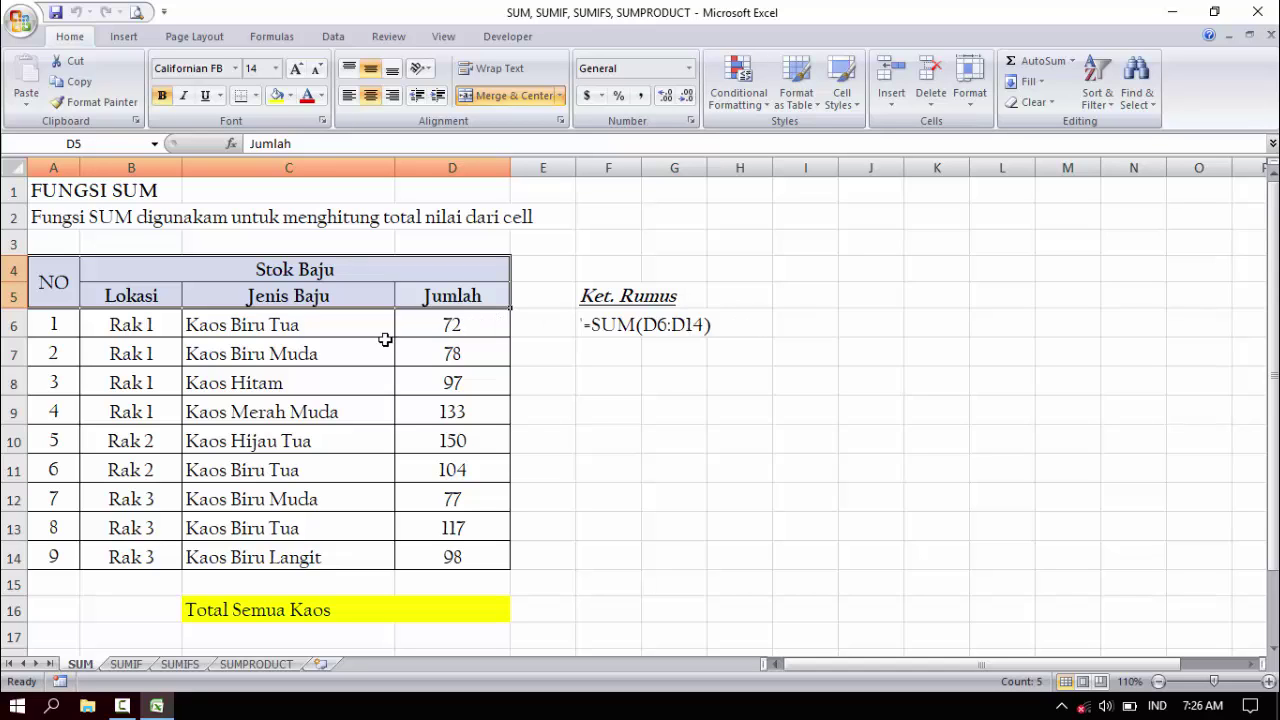
left_click(455, 329)
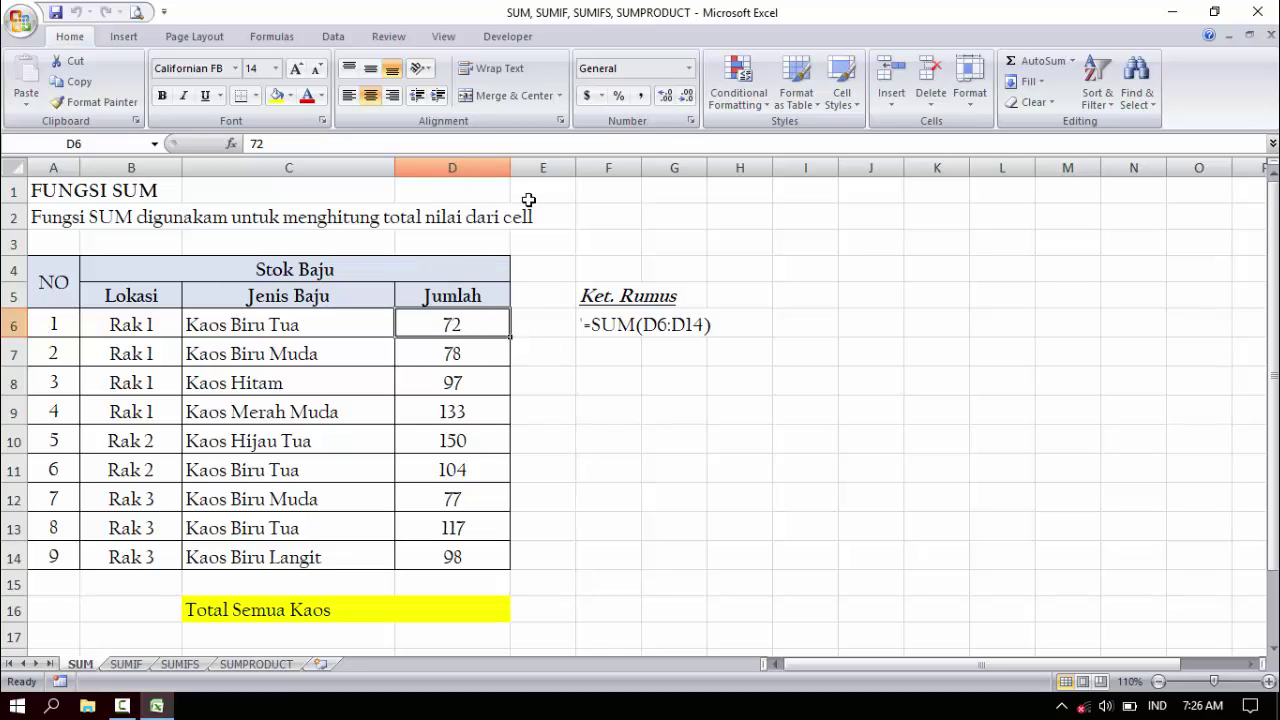
left_click(452, 557)
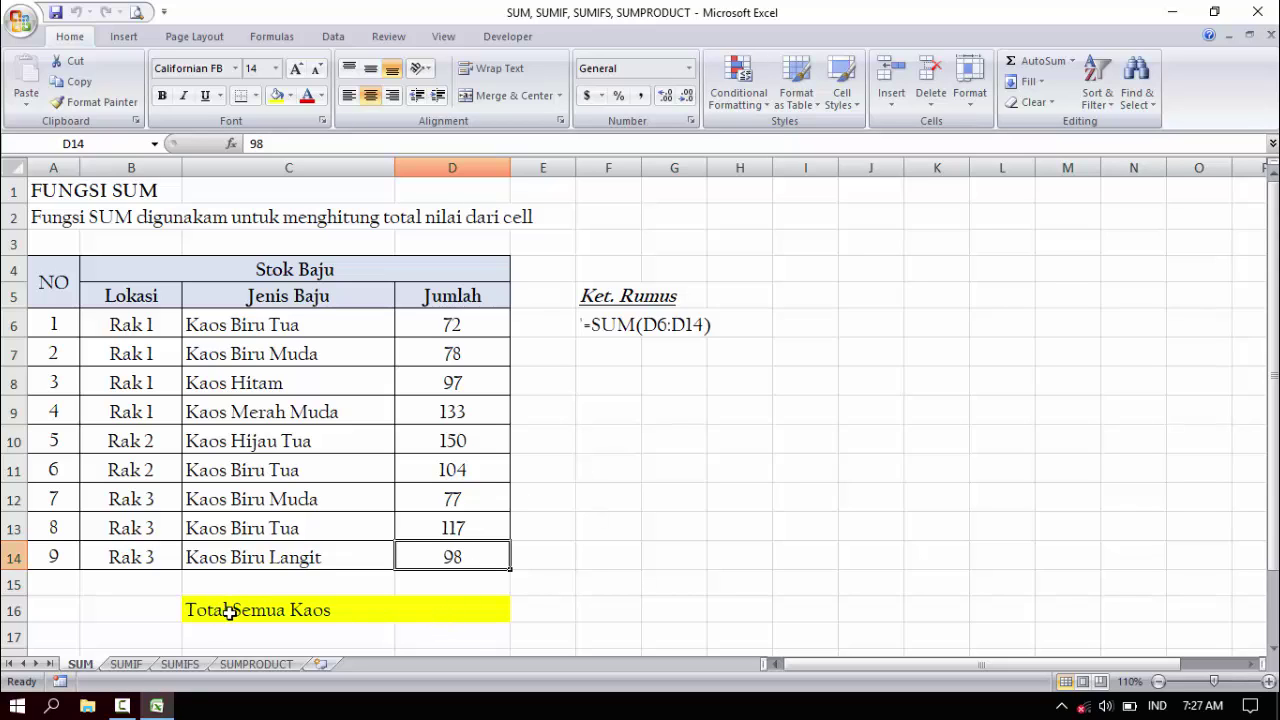
left_click(466, 606)
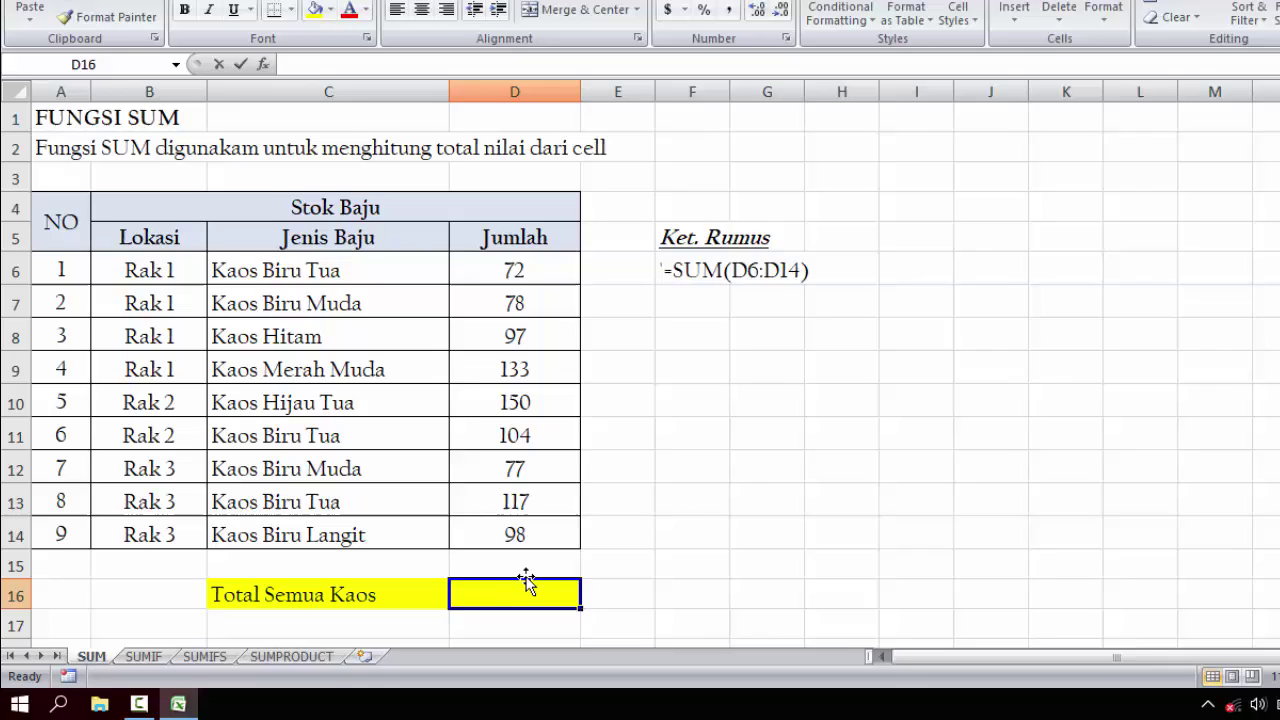
type("=")
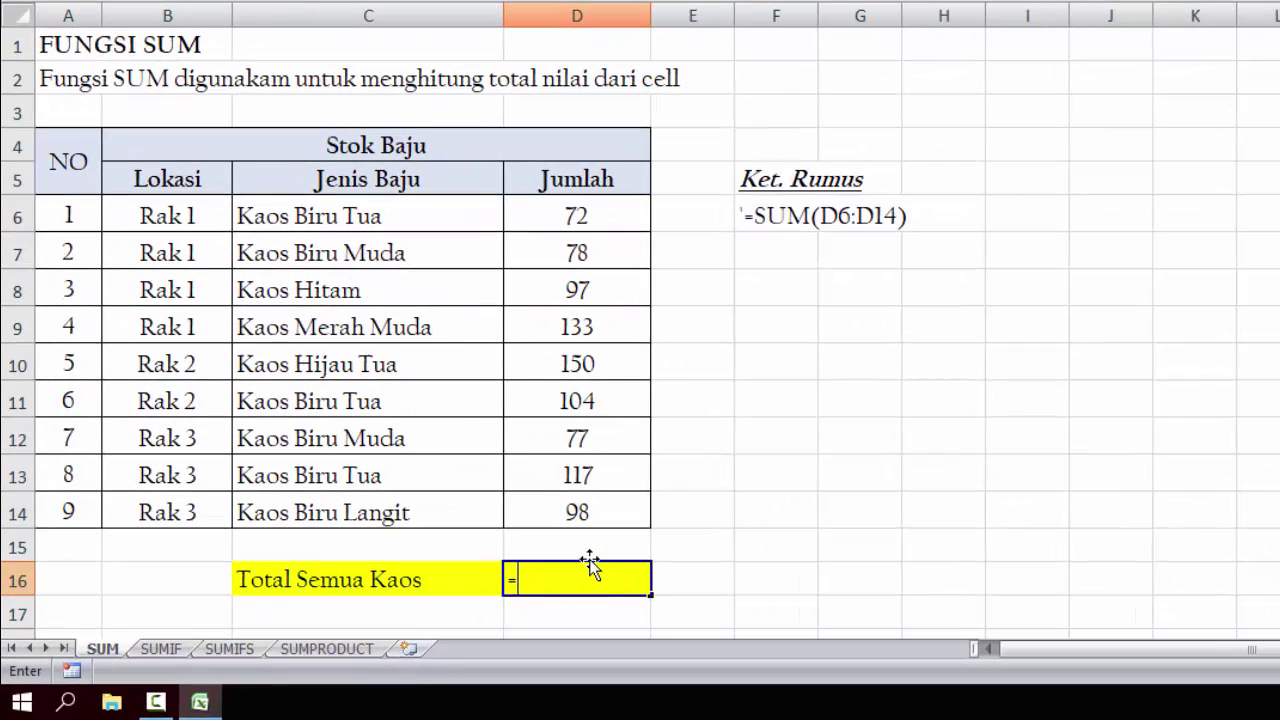
type("s")
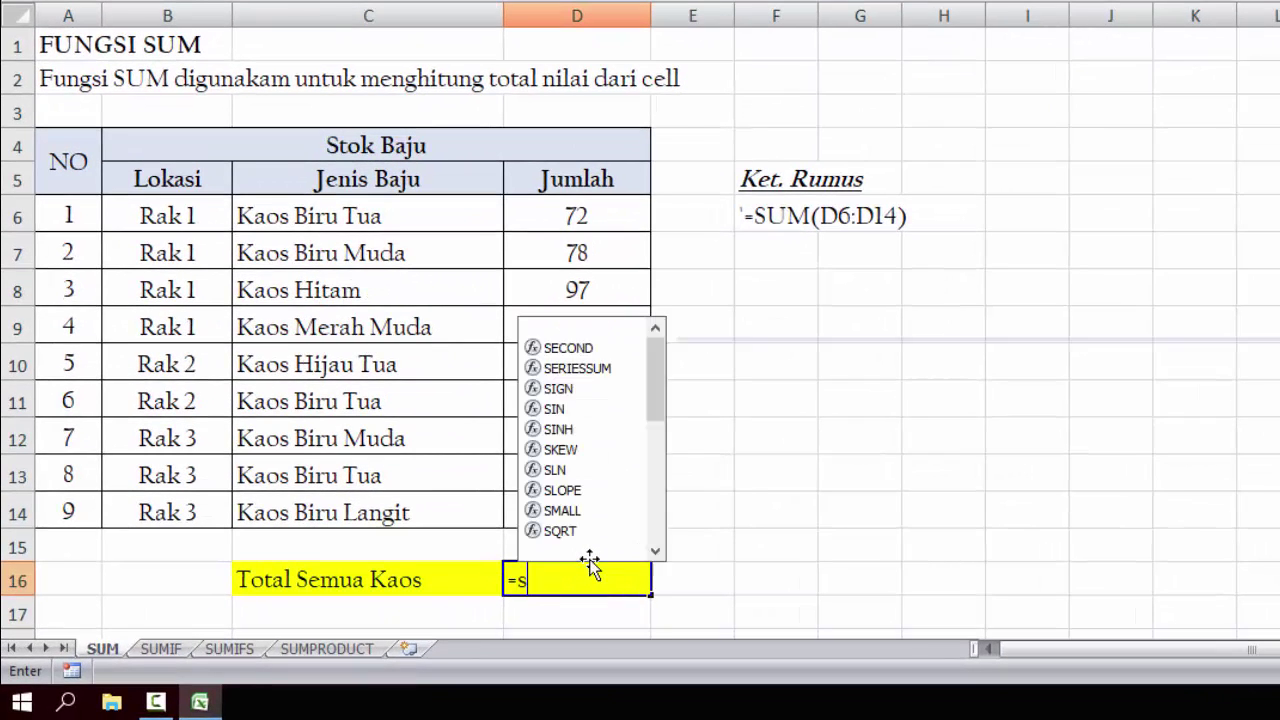
type("um(")
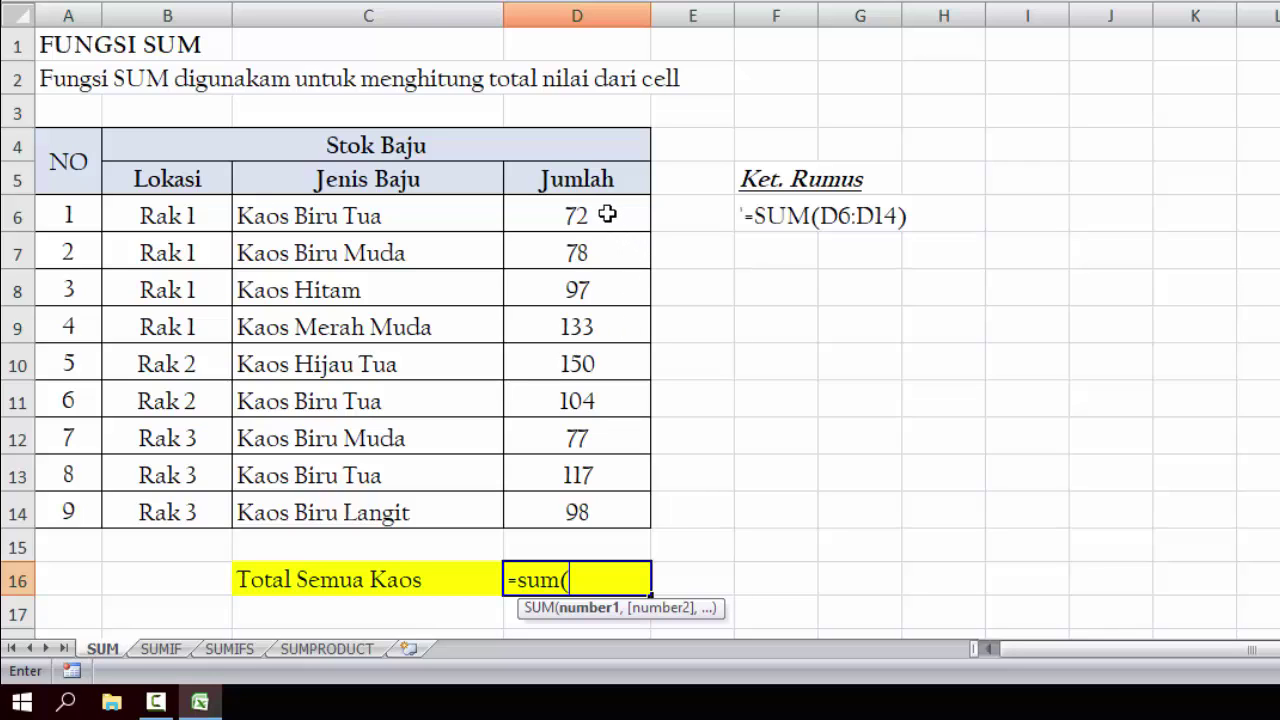
left_click_drag(606, 214, 582, 515)
type(")")
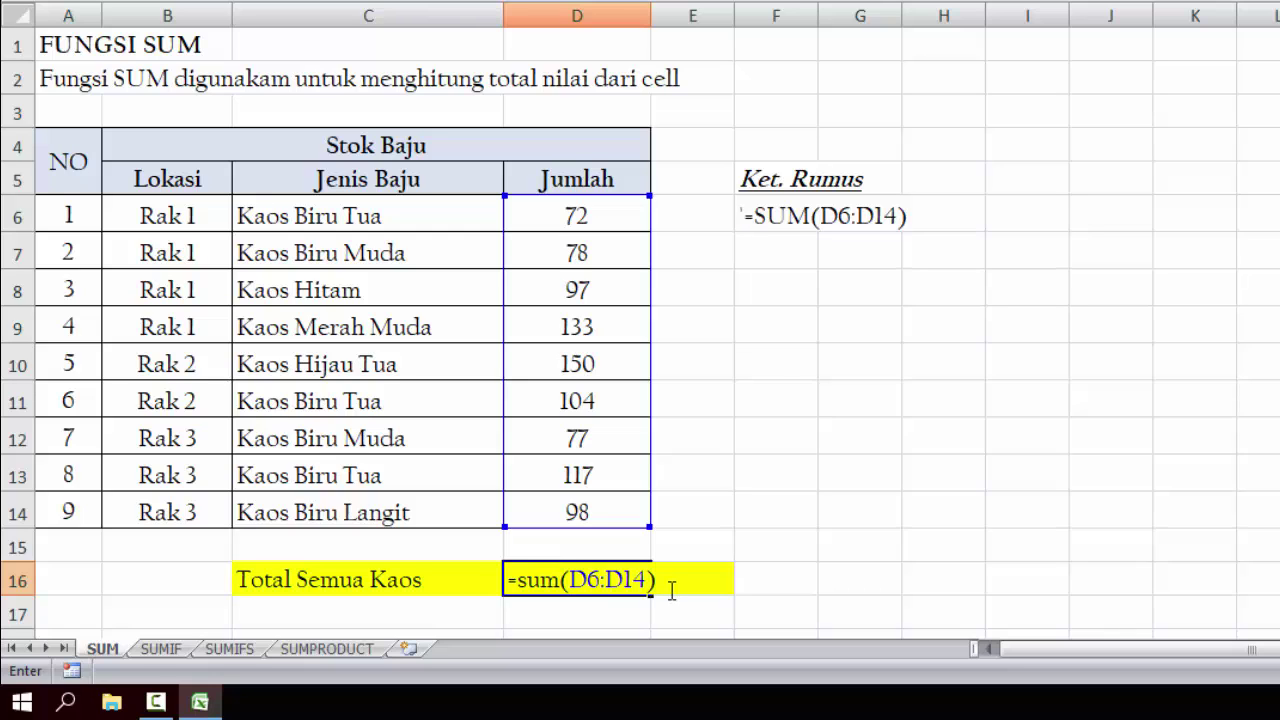
key("Return")
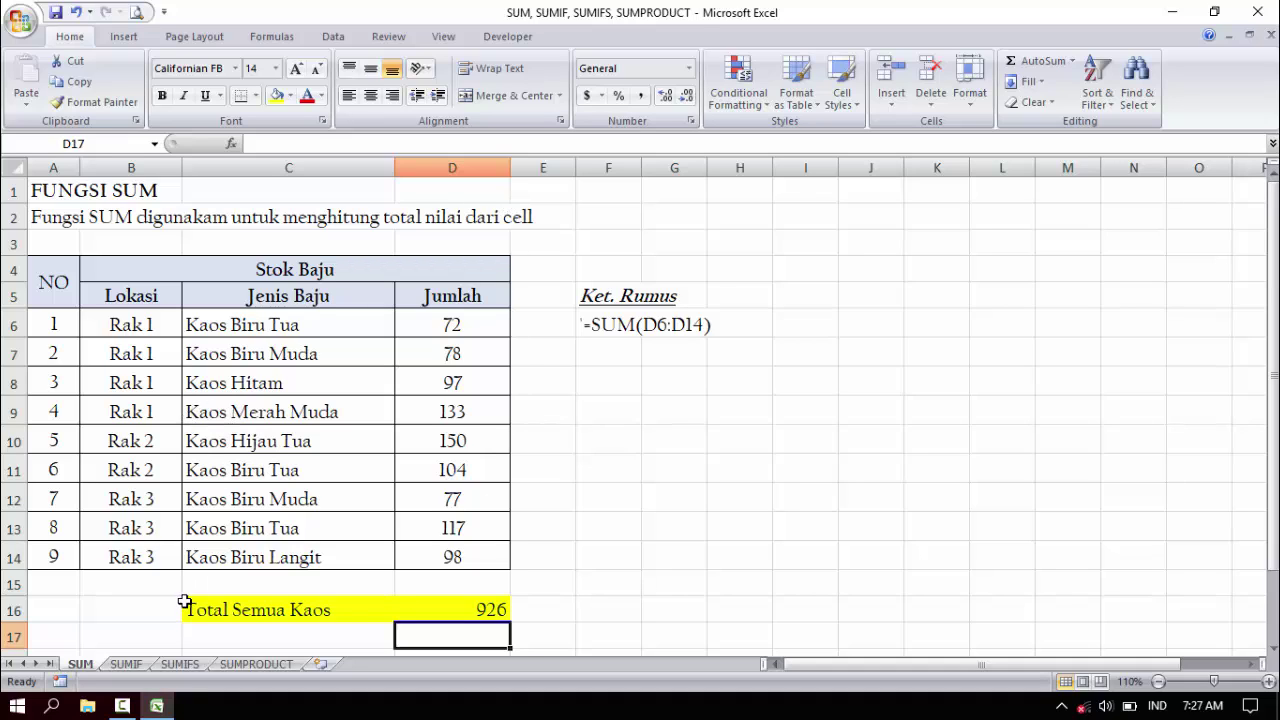
- On the SUMIF sheet, start a SUMIF formula in cell D16 with C6:C14 as the criteria range
left_click(125, 664)
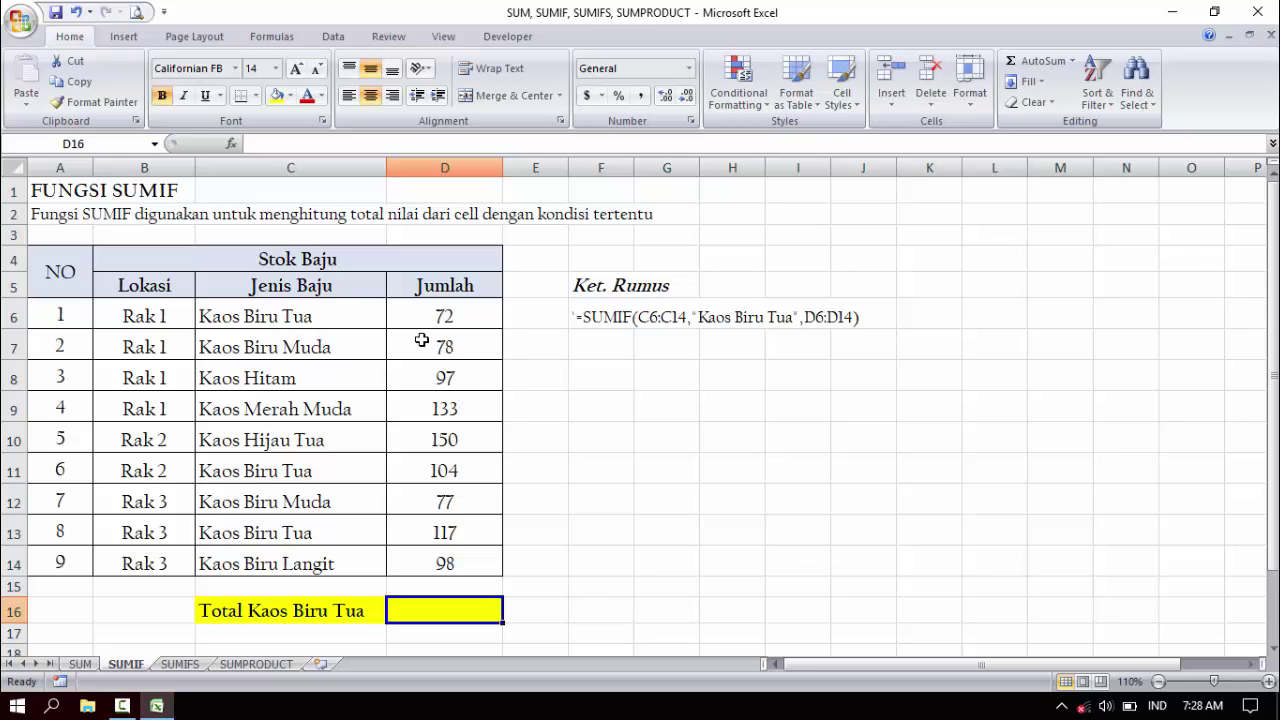
left_click(591, 285)
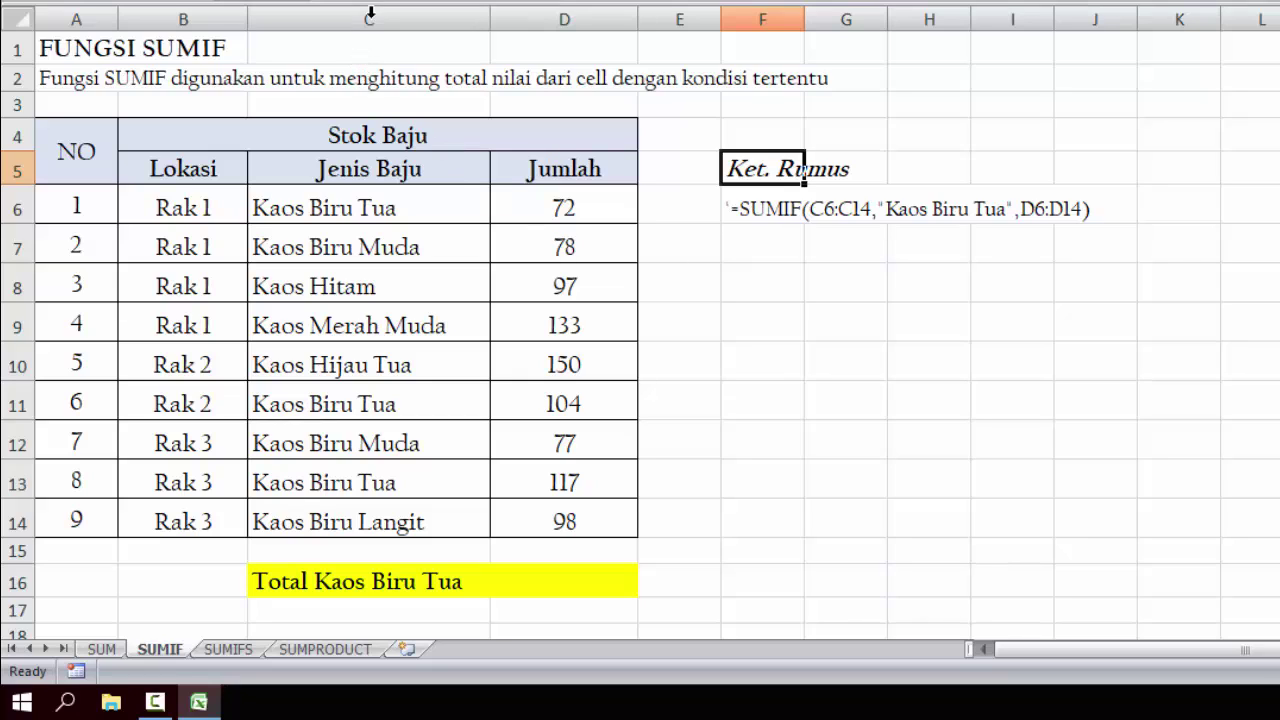
left_click(367, 205)
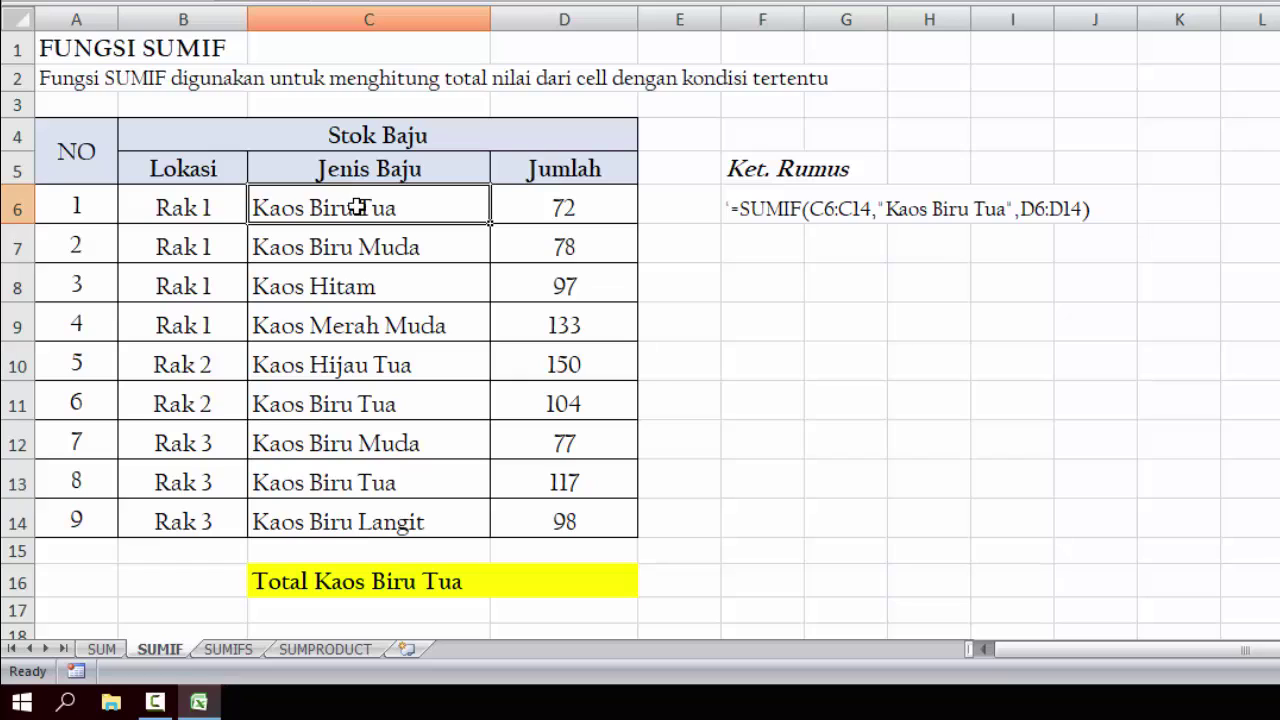
left_click(298, 521)
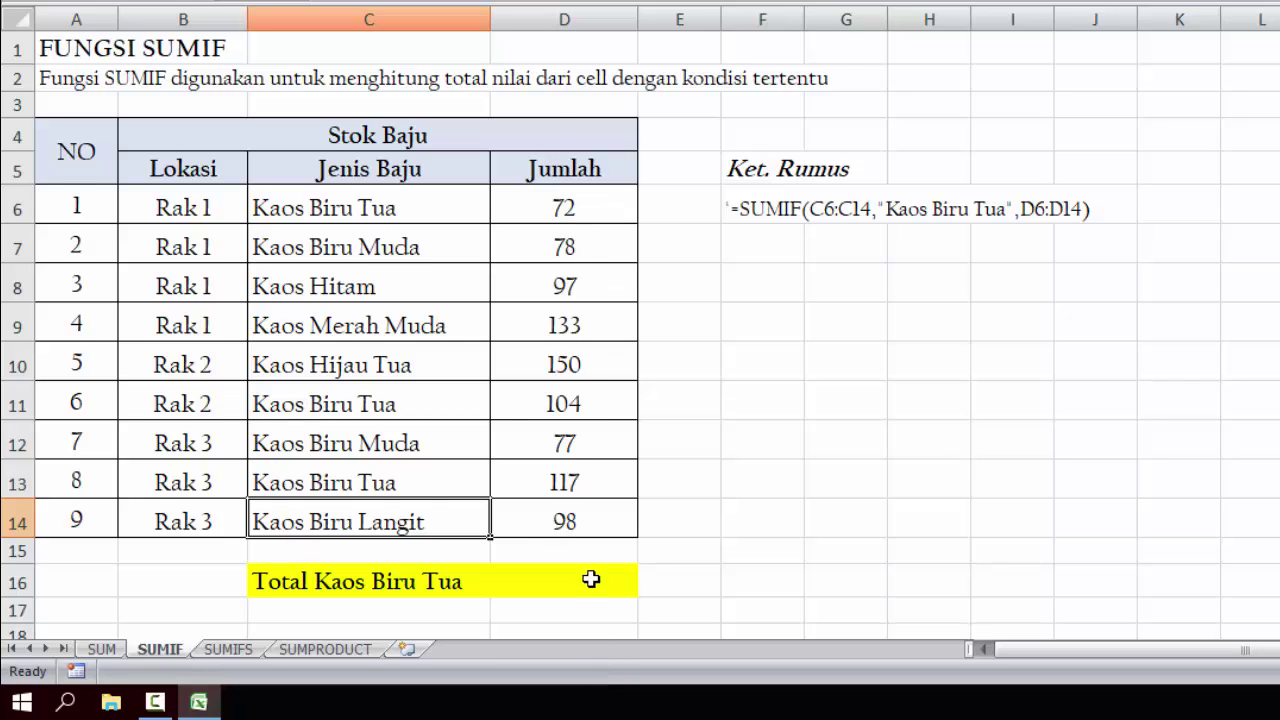
scroll(589, 580, "down", 1)
left_click(569, 500)
scroll(594, 548, "up", 1)
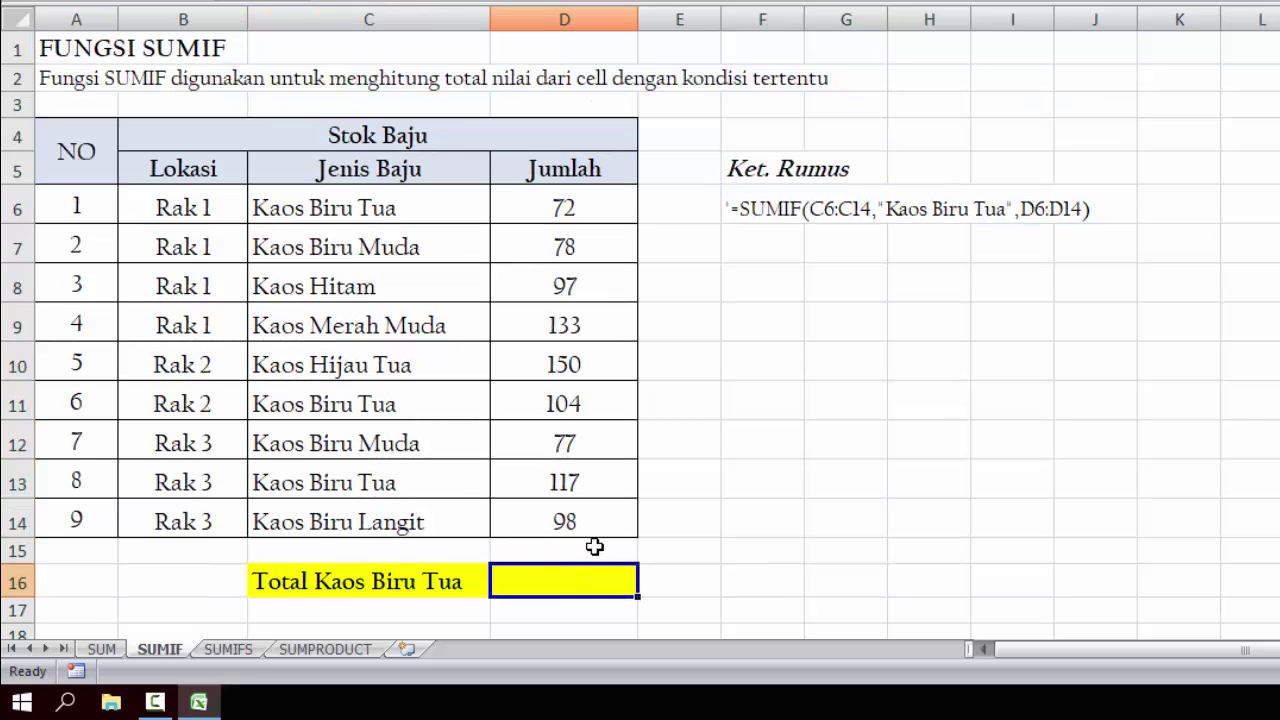
type("=")
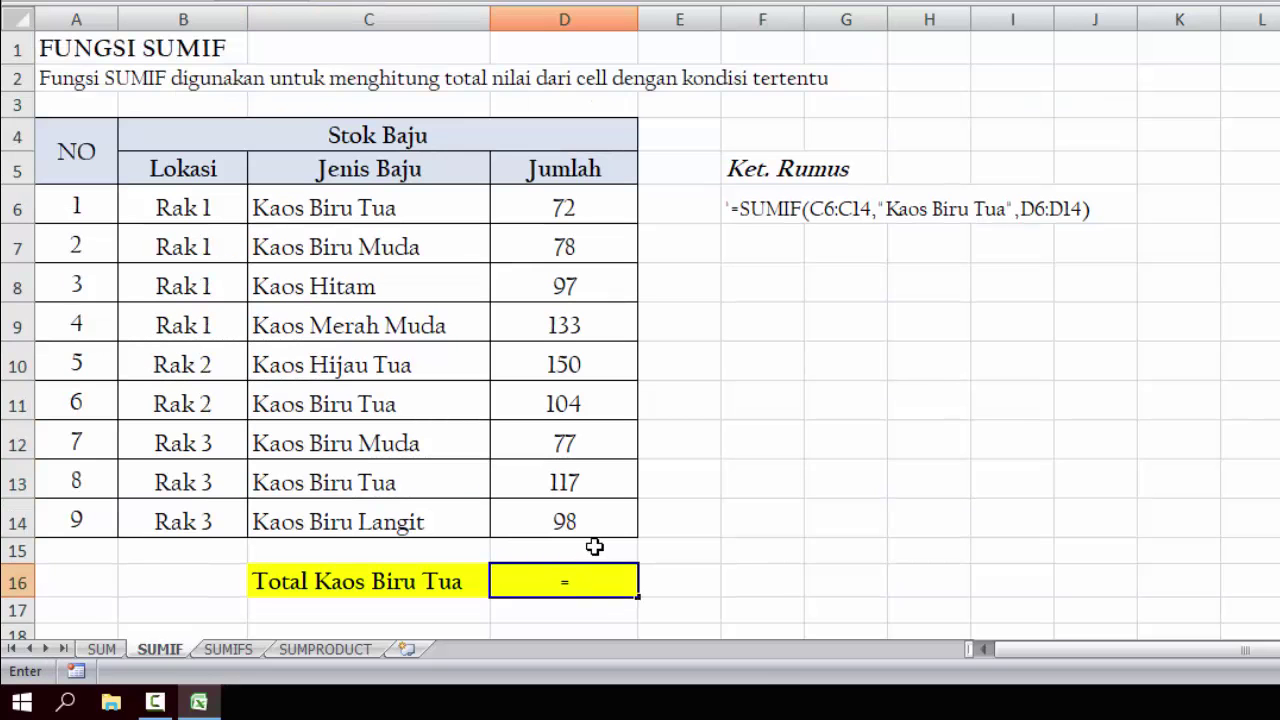
type("sumif")
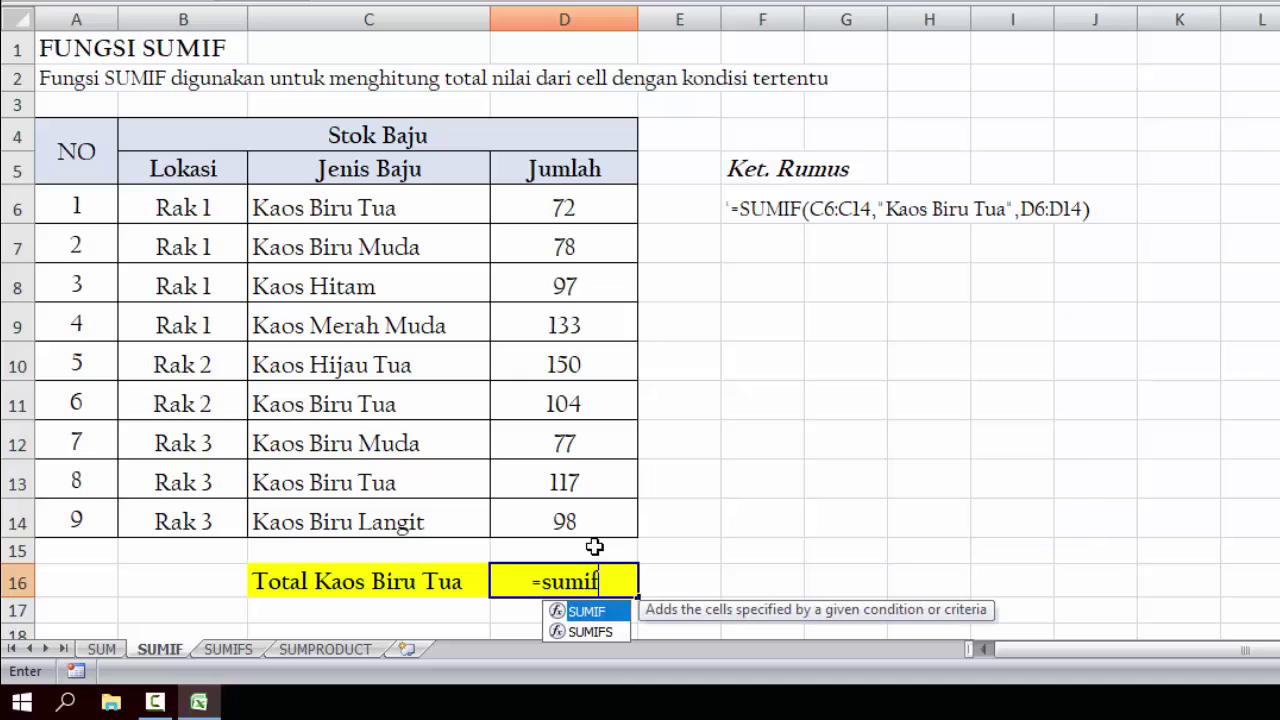
type("(")
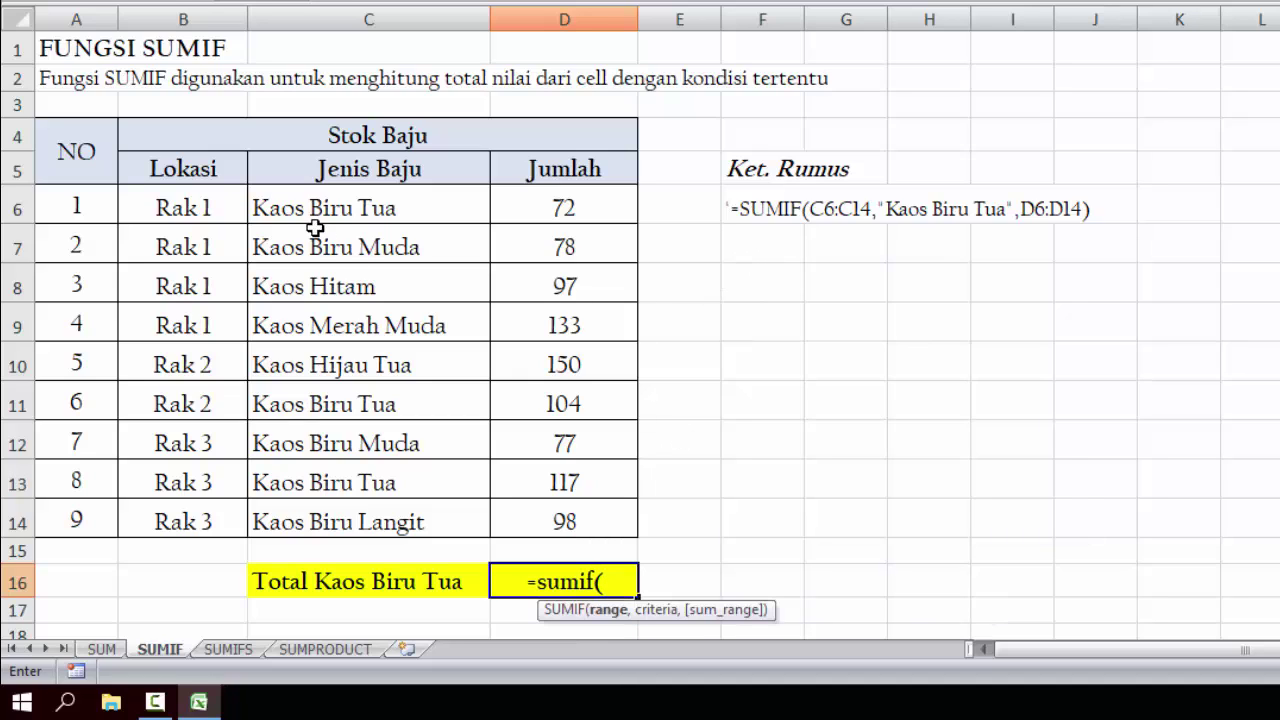
left_click_drag(310, 208, 313, 521)
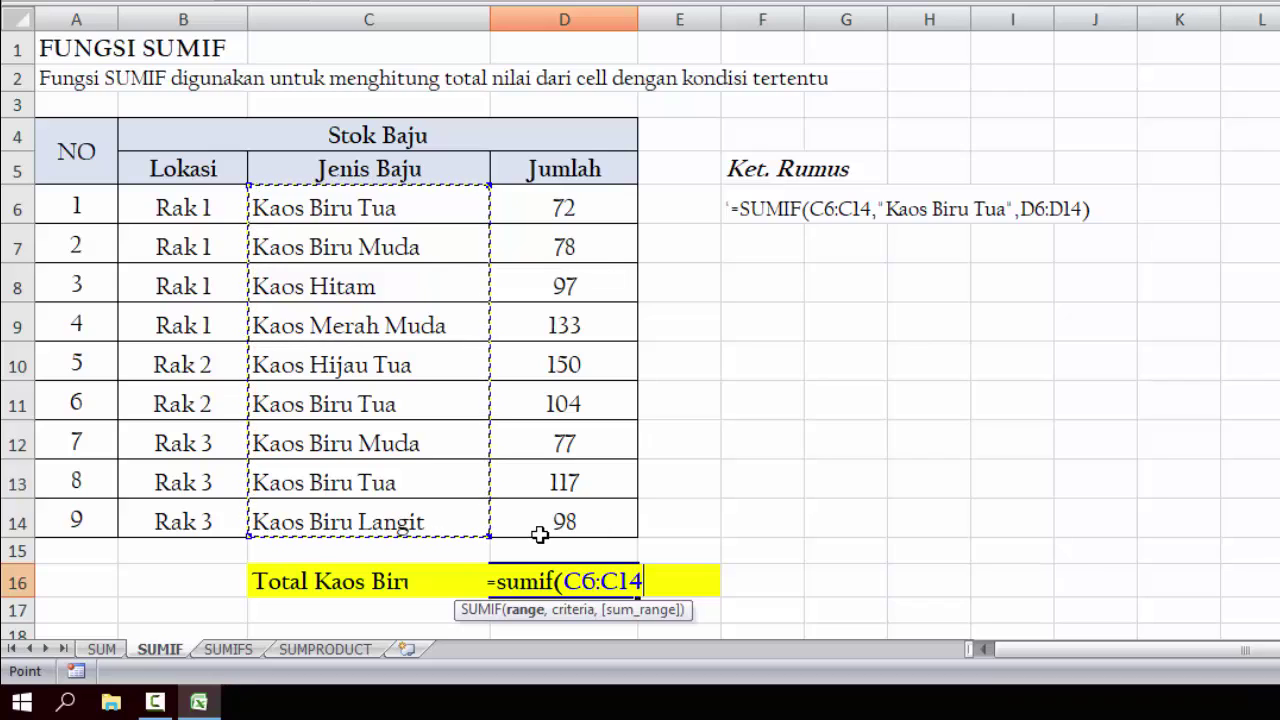
type(",")
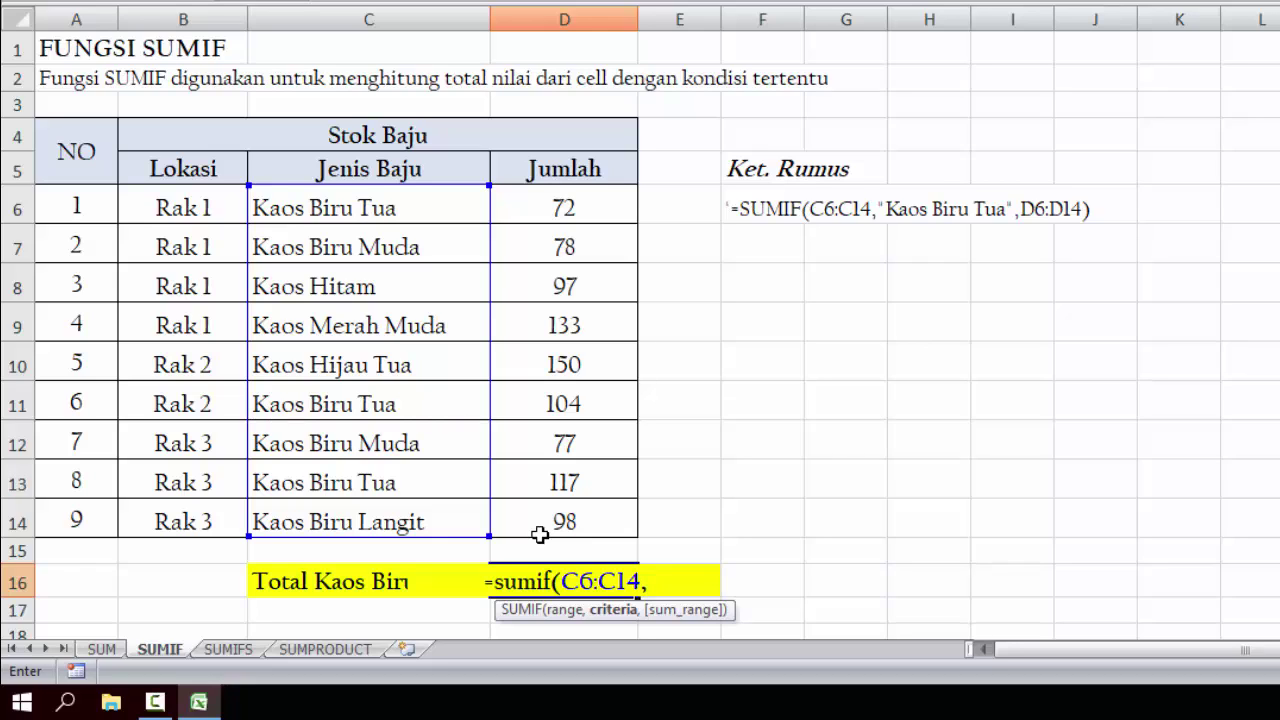
- Add "Kaos Biru Tua" in quotation marks as the criterion of the SUMIF formula
type("\"")
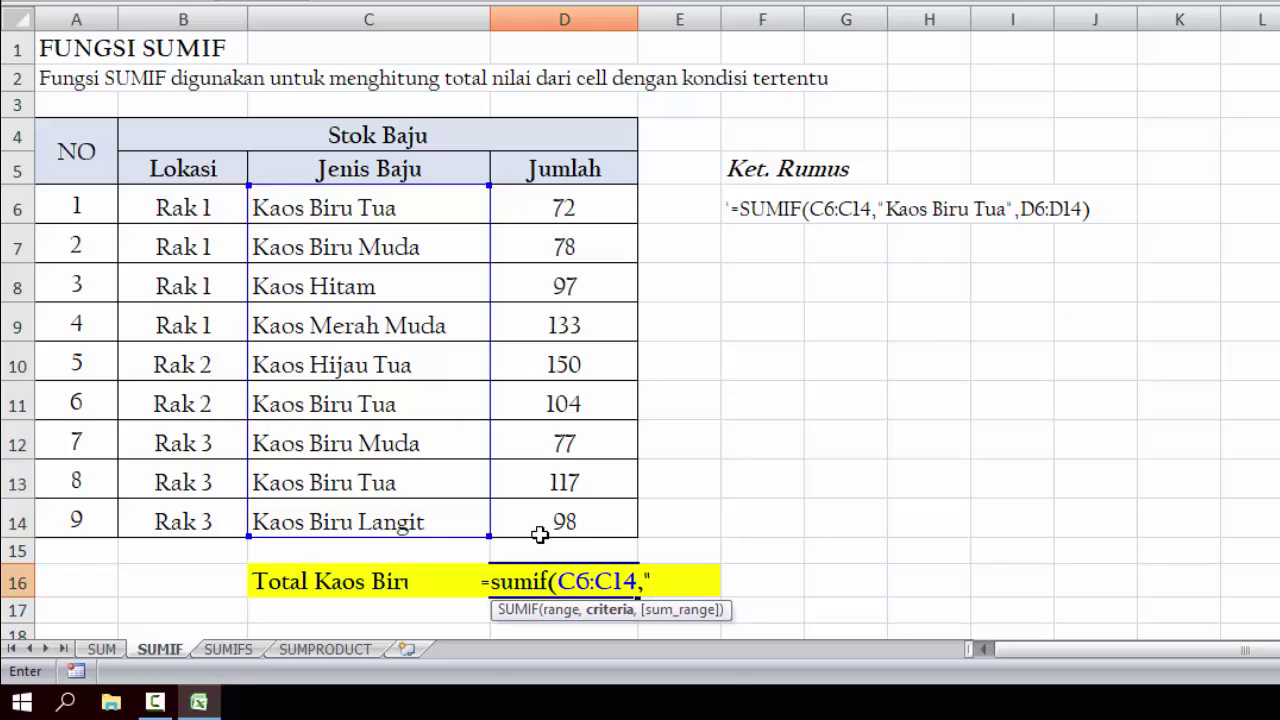
type("K")
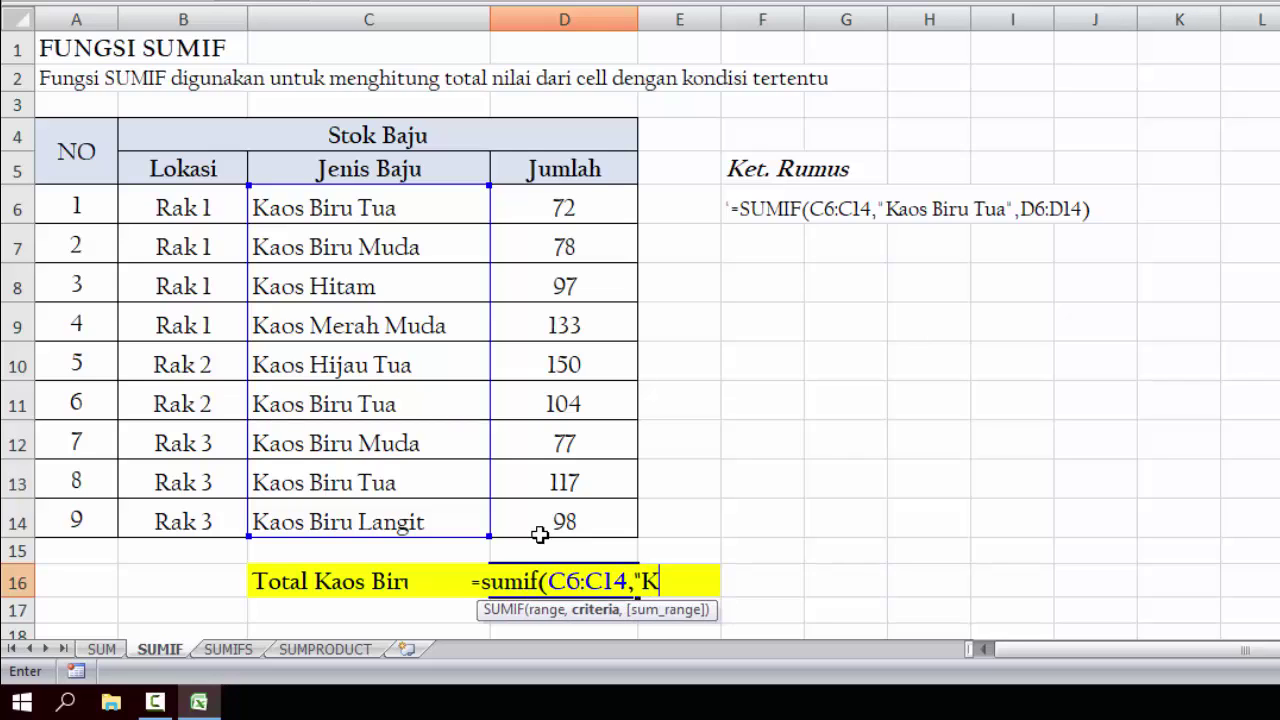
type("aos B")
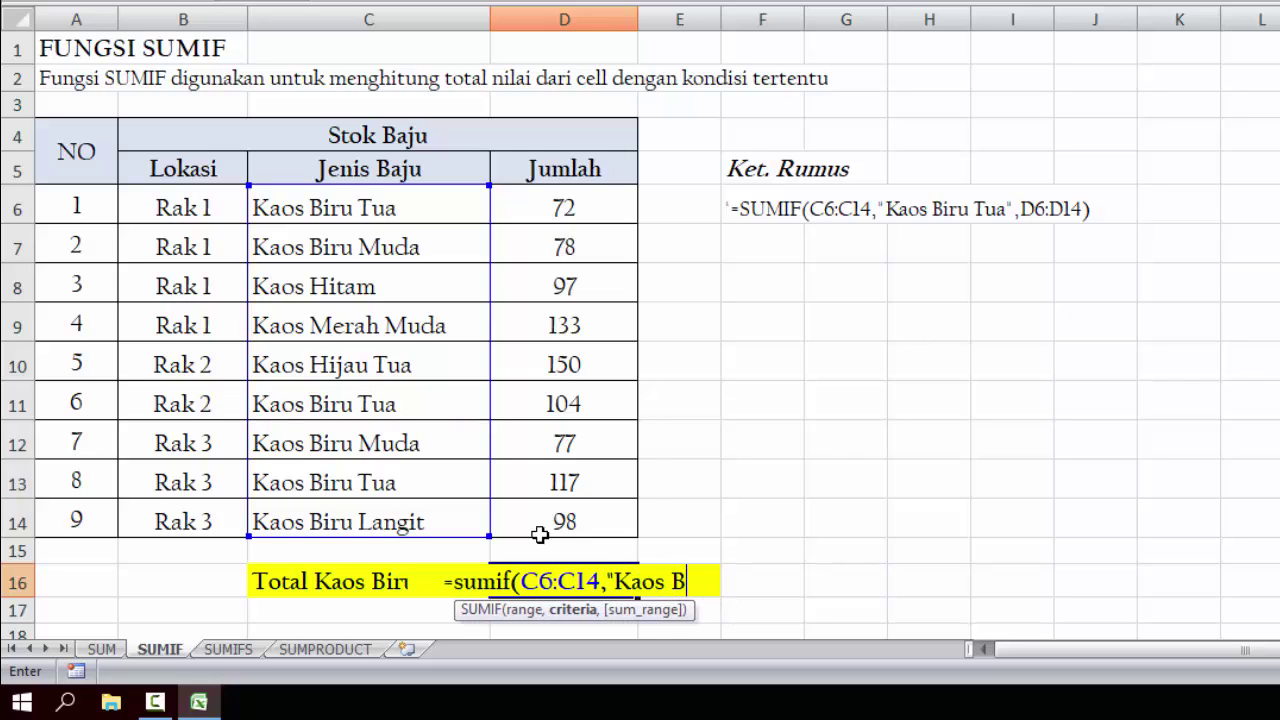
type("iru Tua")
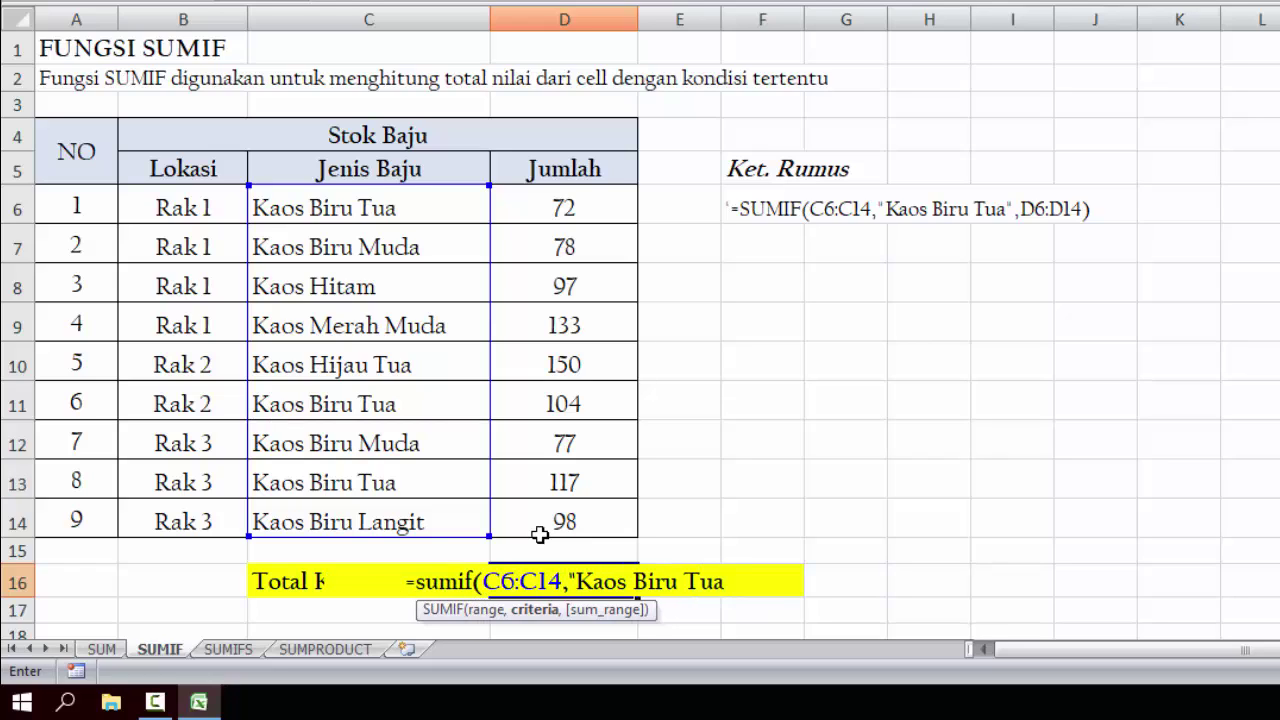
type("\"")
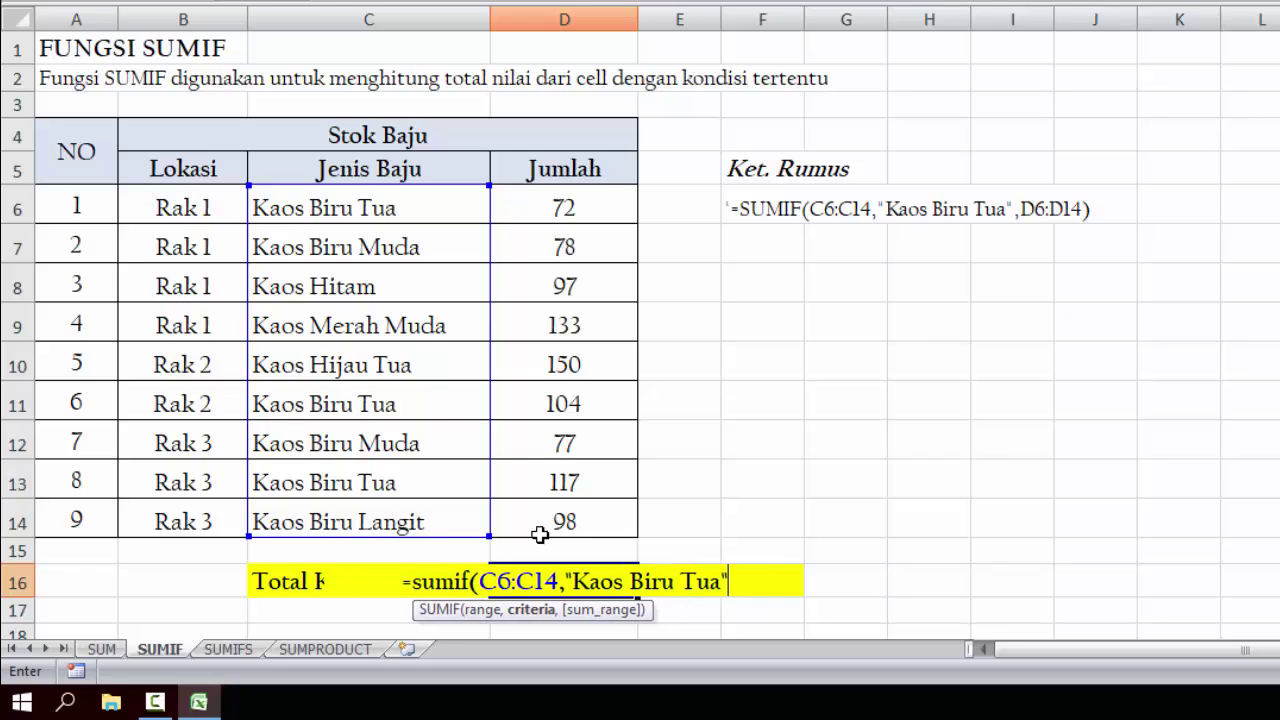
type(",")
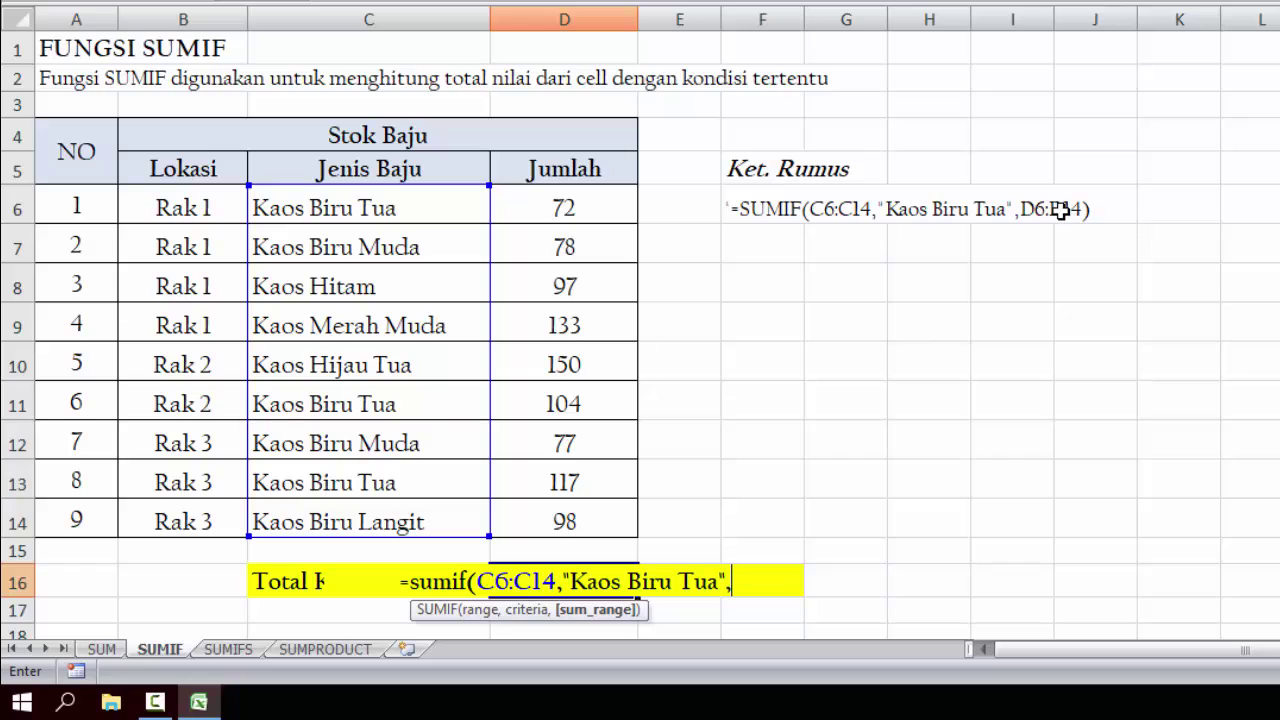
- Set D6:D14 as the sum range and complete the SUMIF formula in cell D16
left_click(568, 205)
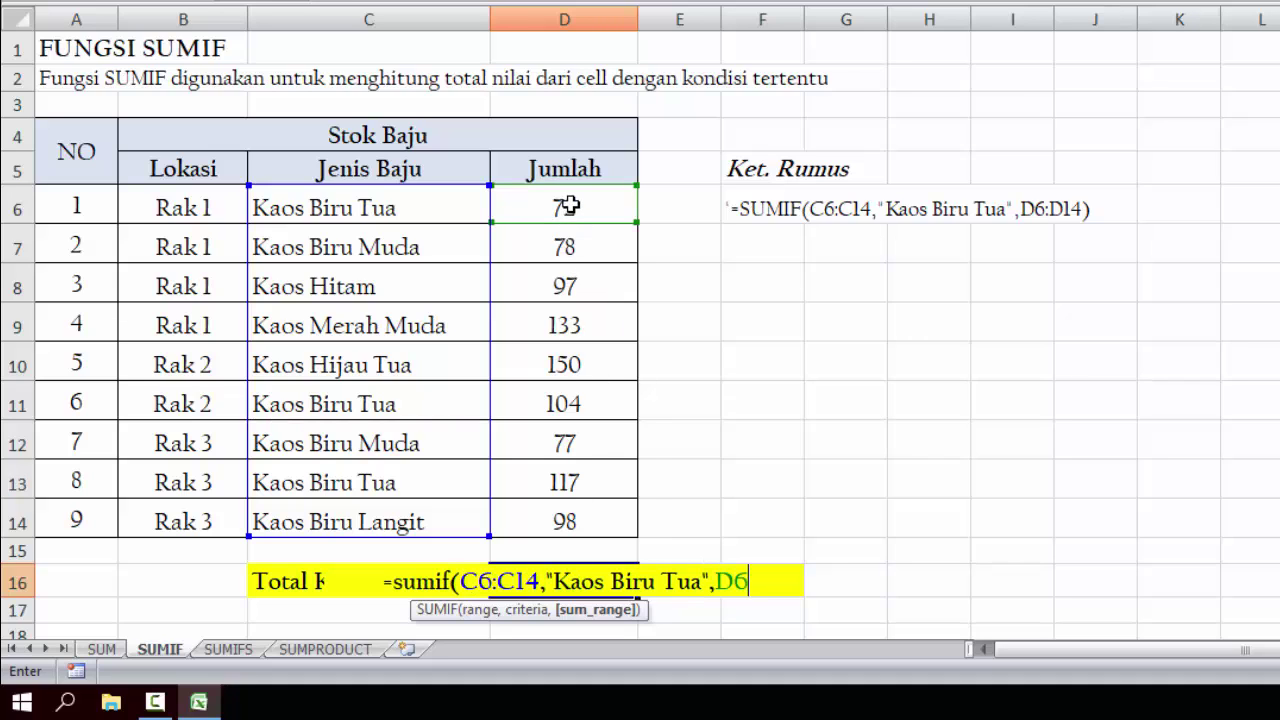
left_click_drag(568, 205, 563, 523)
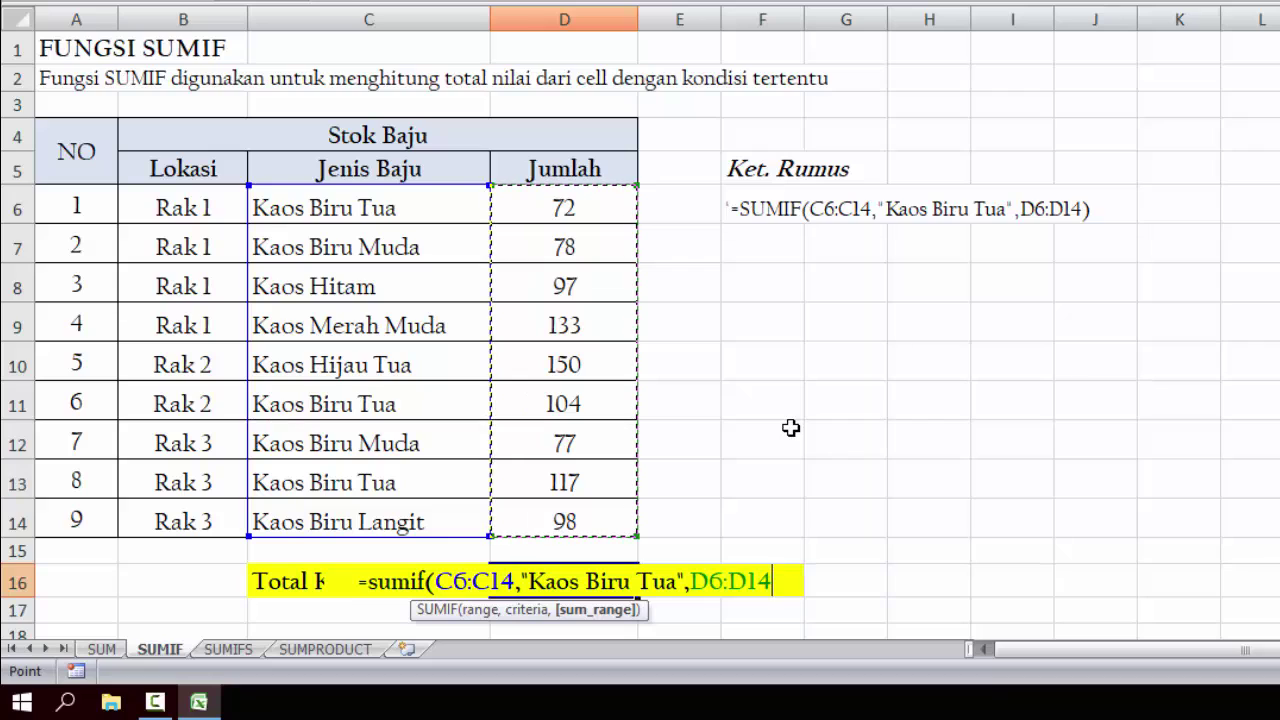
type(")")
key("Return")
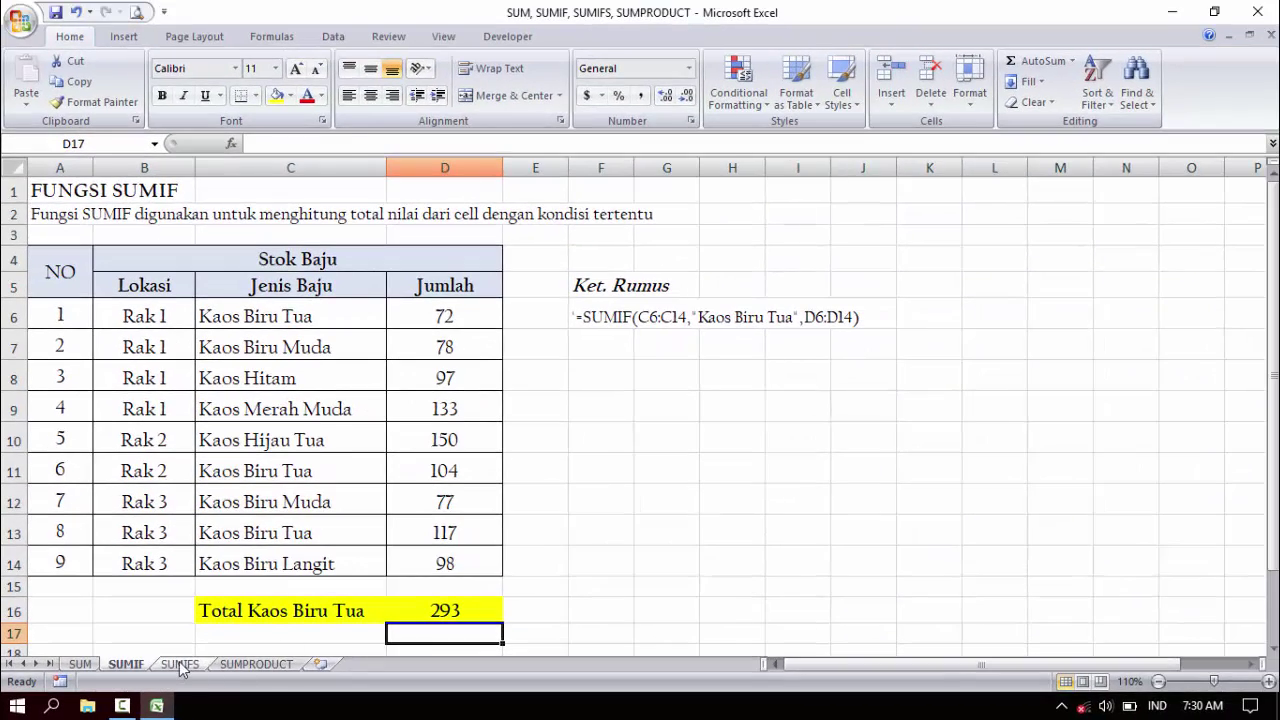
- On the SUMIFS sheet, clear the existing total for Kaos Biru Tua in Rak 1 from cell D16
left_click(182, 664)
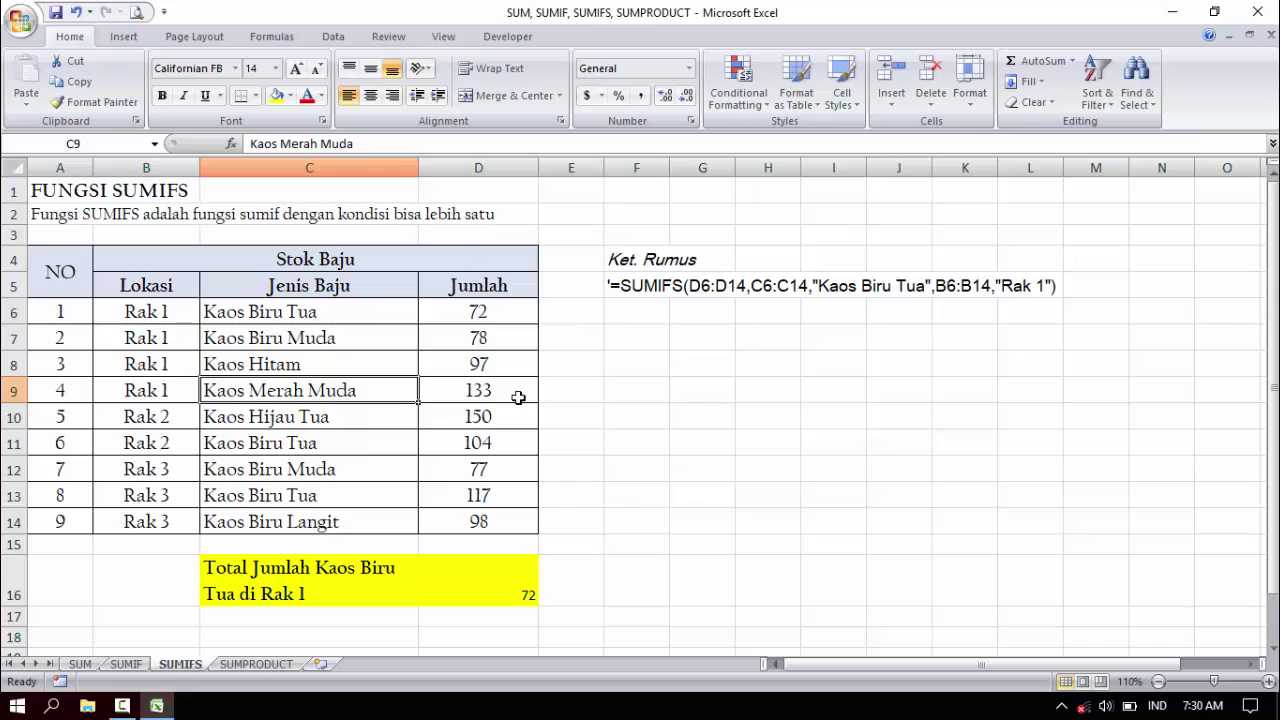
left_click(512, 580)
key("Delete")
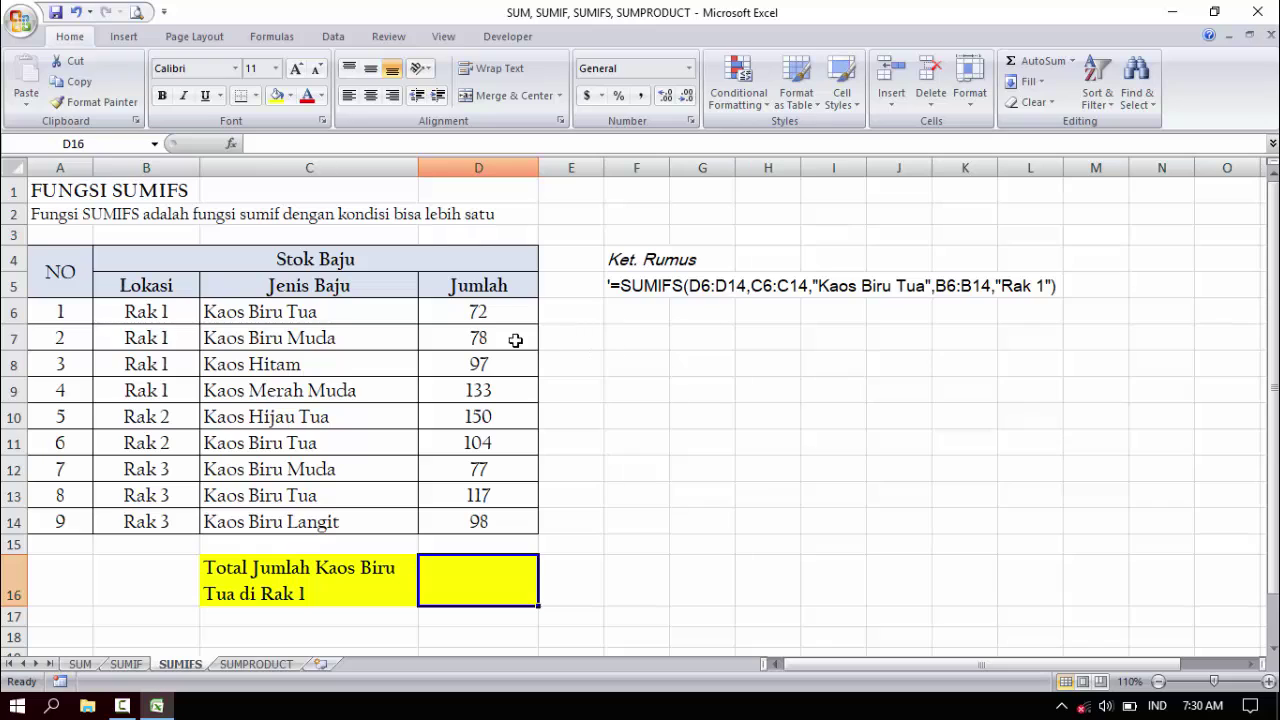
- Examine the Jumlah range D6:D14, the Jenis Baju range C6:C14 and the Lokasi range B6:B14 used by the example SUMIFS formula
left_click(494, 307)
left_click_drag(494, 307, 501, 520)
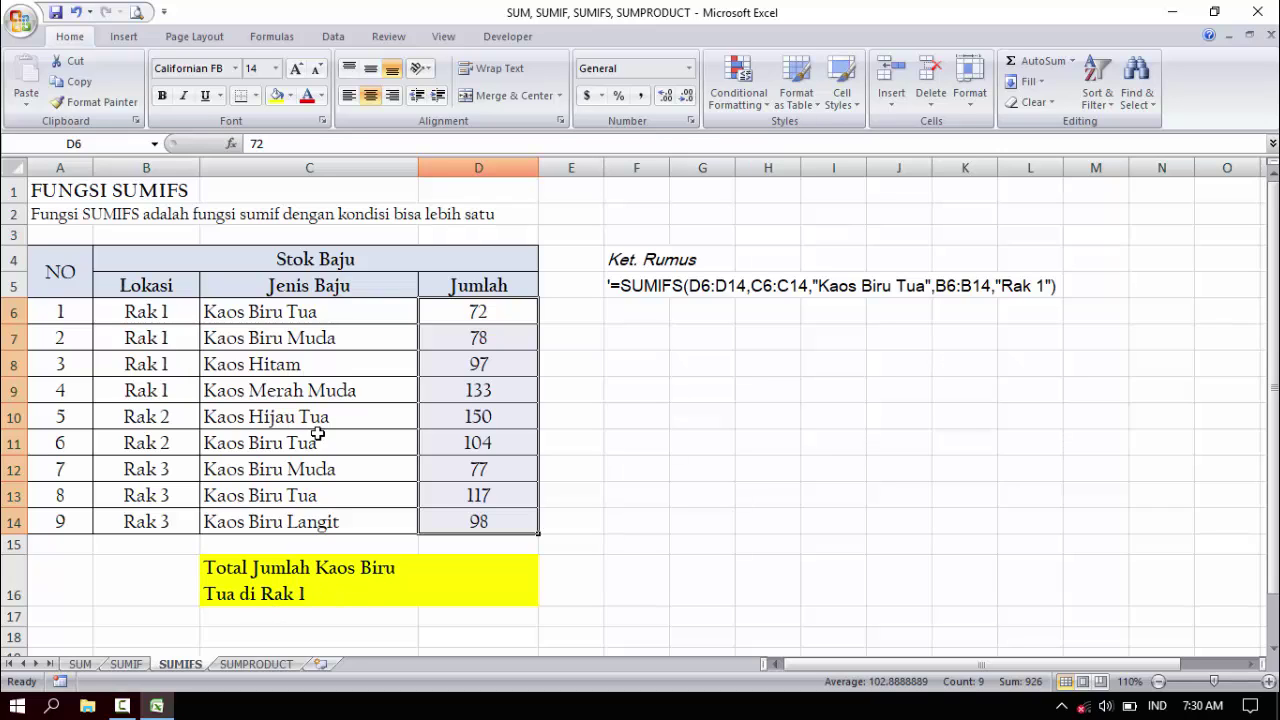
left_click_drag(296, 314, 334, 520)
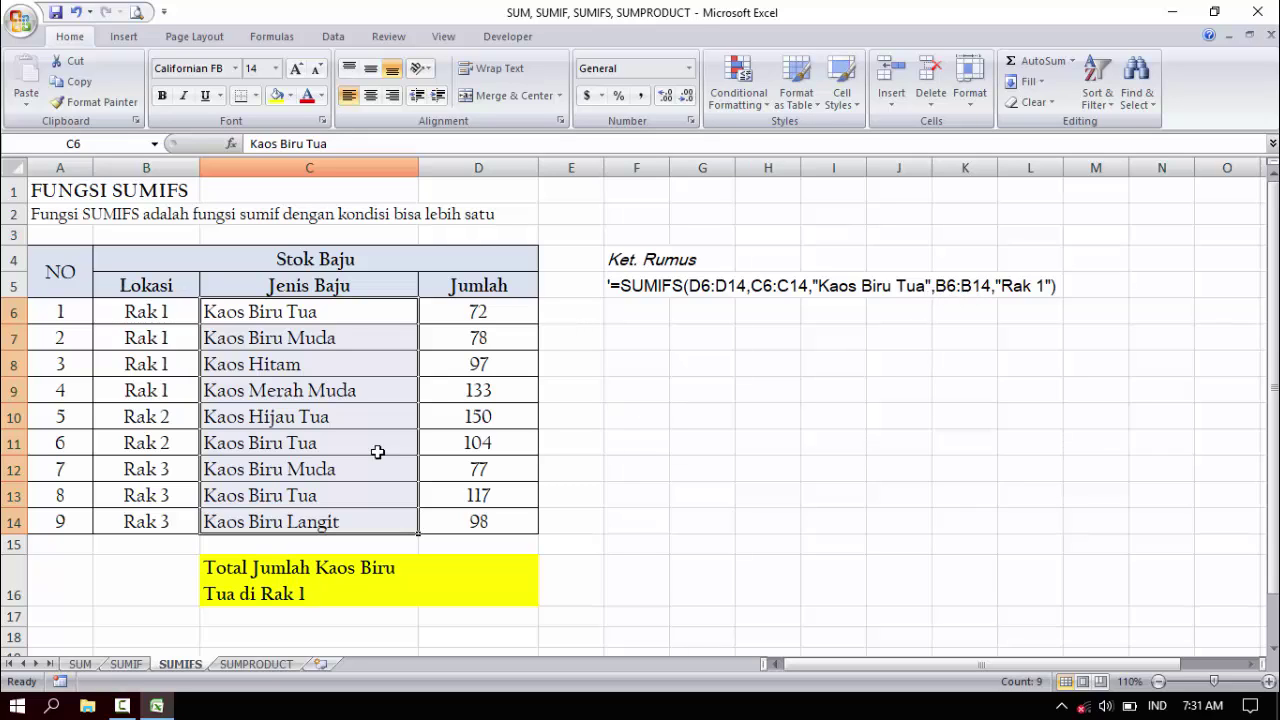
left_click(159, 312)
left_click_drag(159, 312, 155, 518)
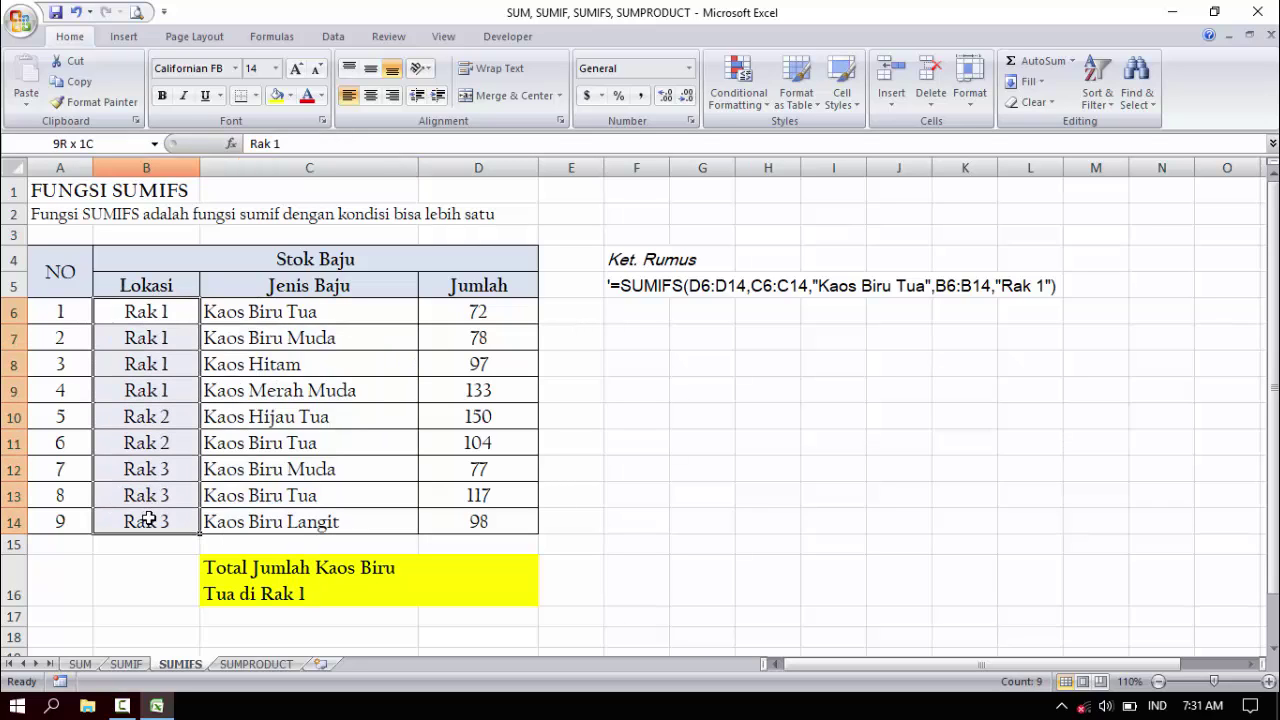
left_click(156, 455)
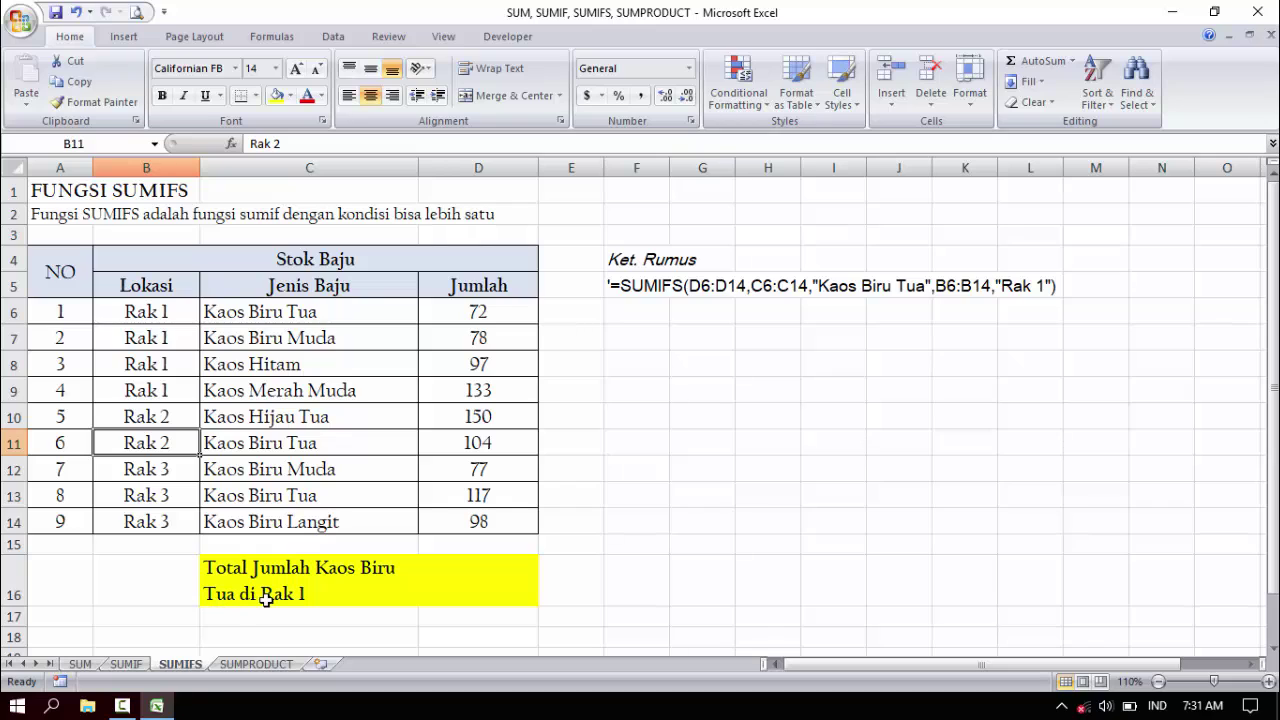
left_click_drag(170, 314, 170, 516)
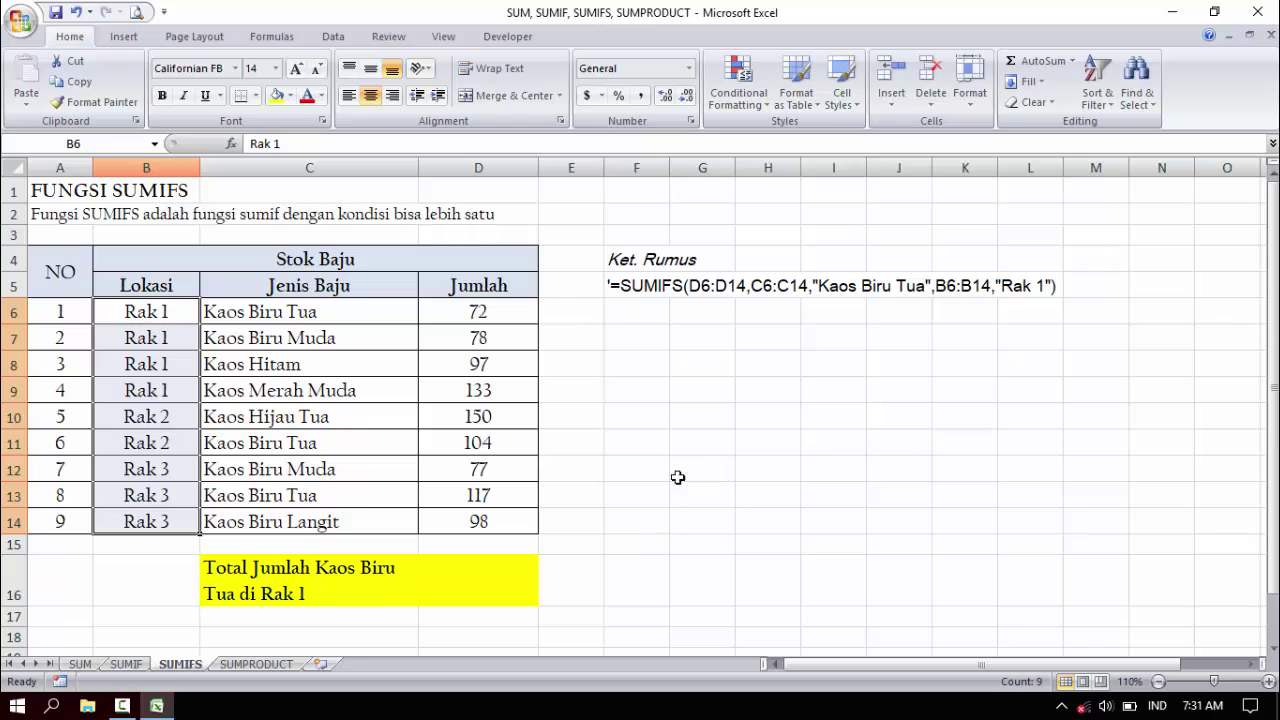
scroll(491, 594, "down", 1)
scroll(486, 600, "up", 1)
- Start a SUMIFS formula in cell D16 with D6:D14 as the sum range
left_click(473, 588)
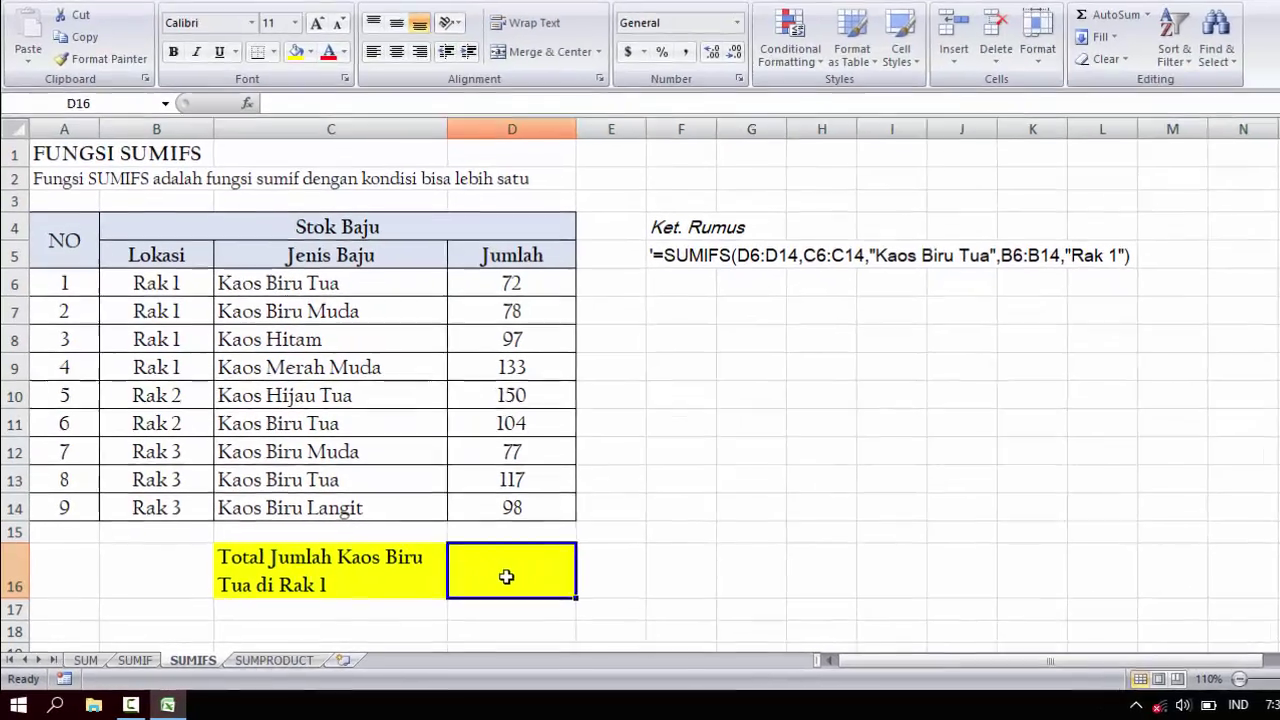
type("=")
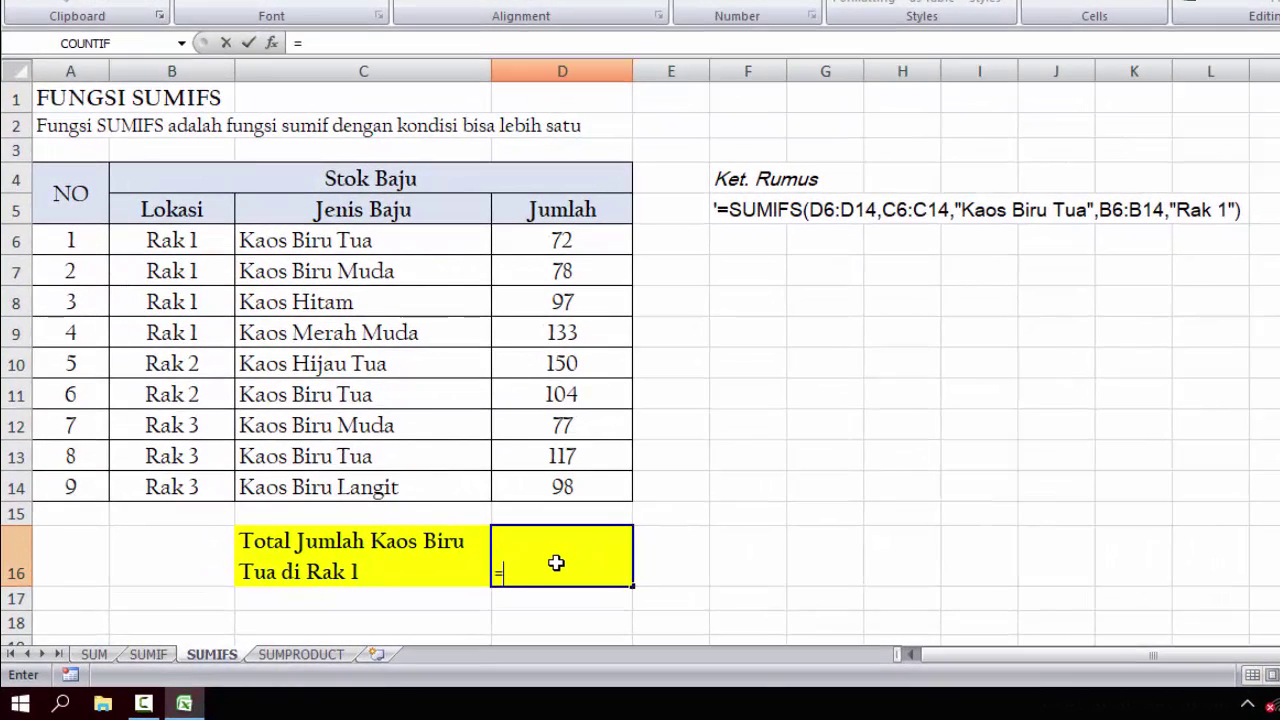
type("sum")
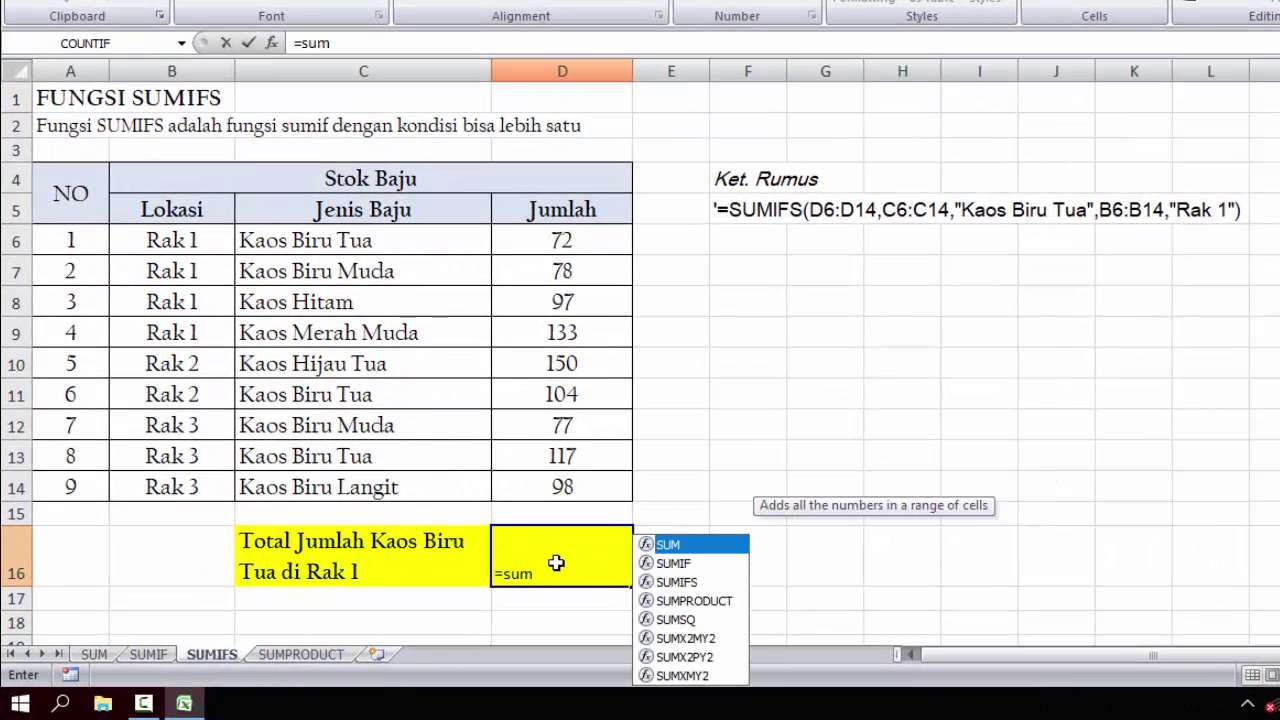
type("ifs")
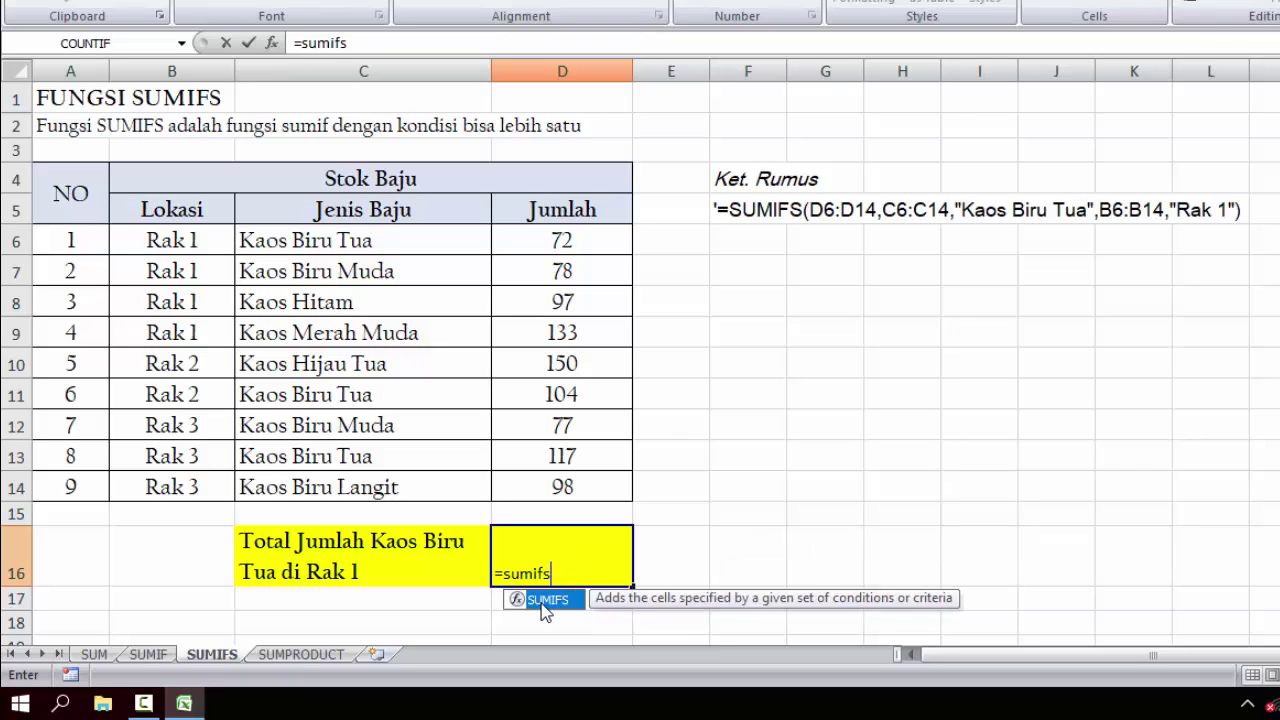
double_click(548, 600)
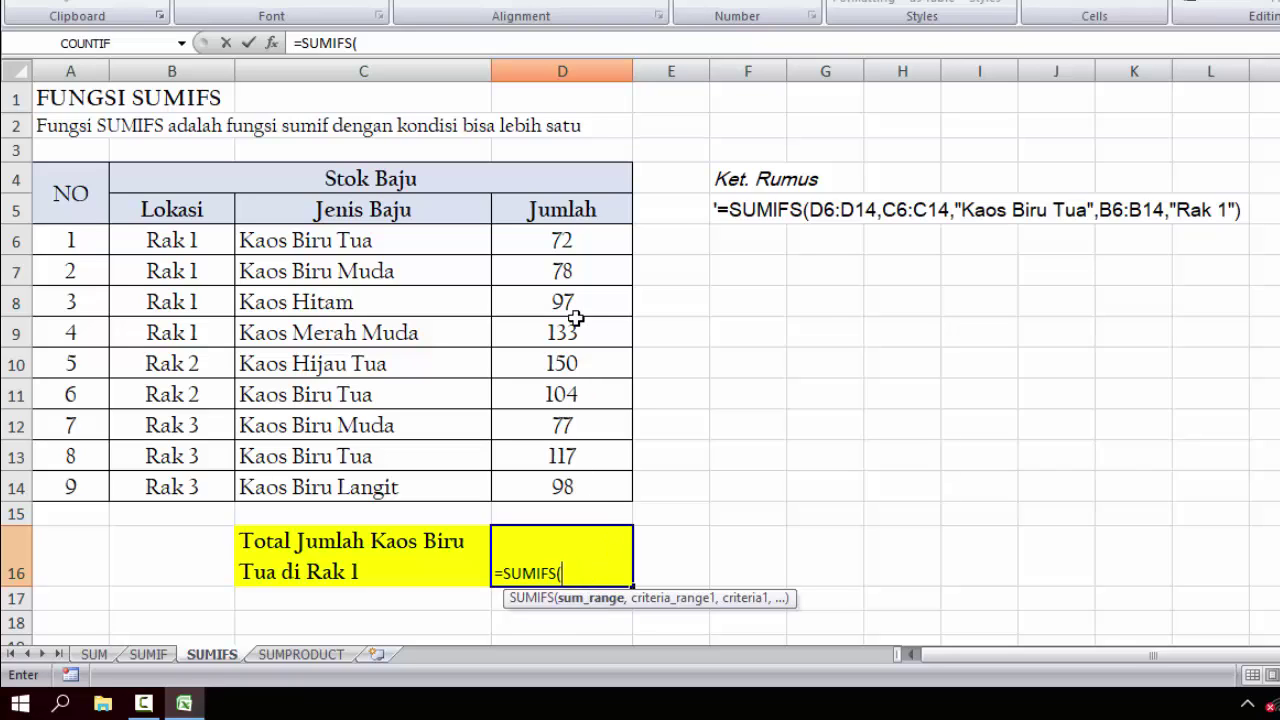
left_click_drag(562, 242, 550, 480)
type(",")
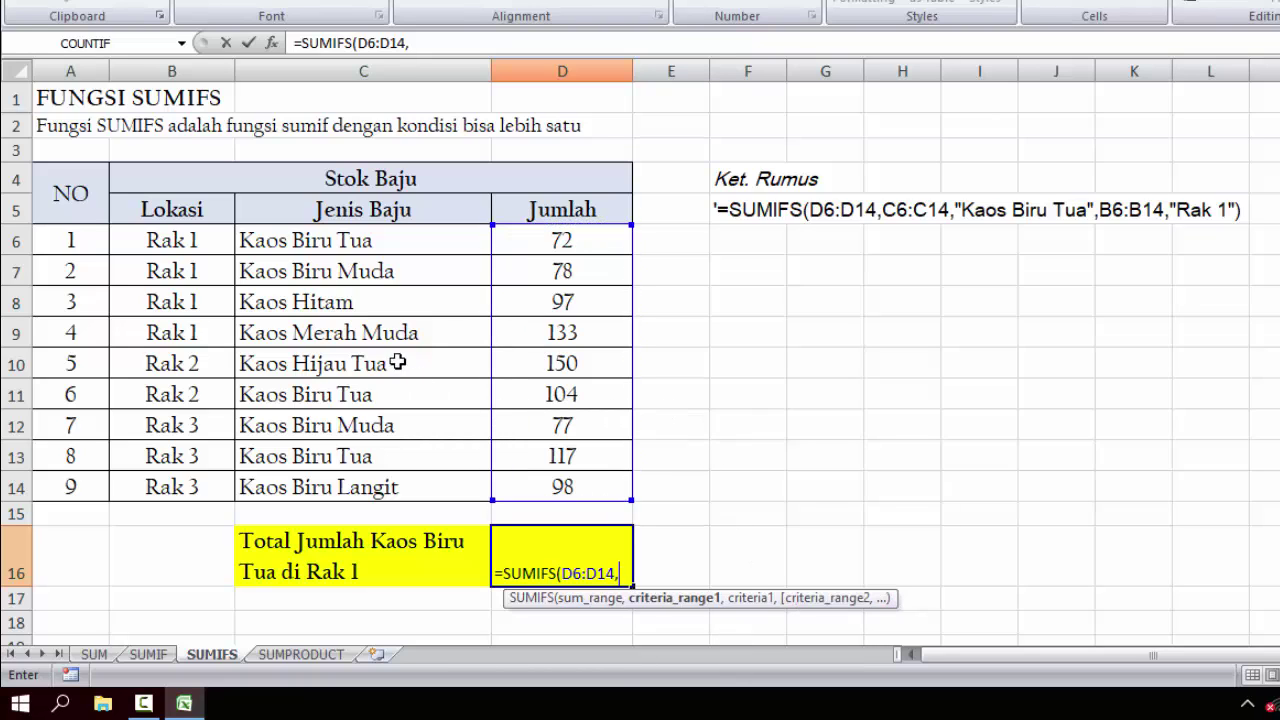
- Add C6:C14 as the first criteria range of the SUMIFS formula with "Kaos Biru Tua" as its criterion
left_click_drag(347, 270, 429, 487)
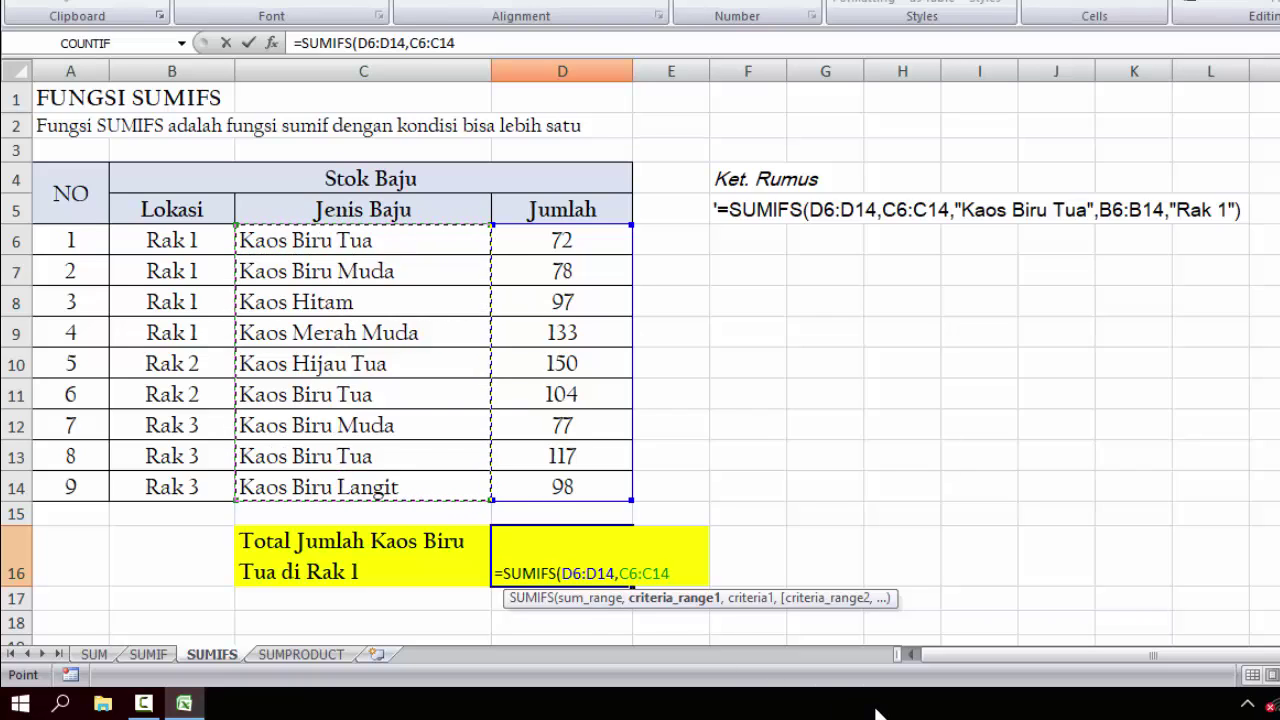
type(",")
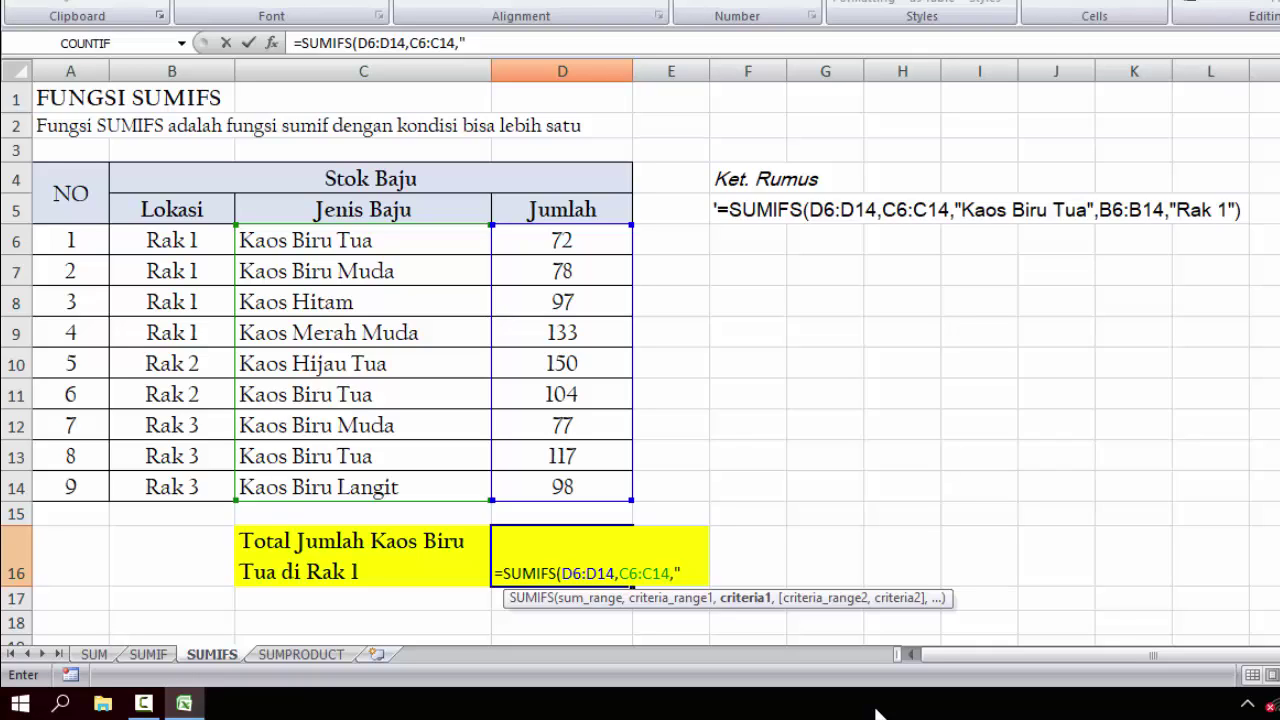
type("\"Kaos Biru Tua")
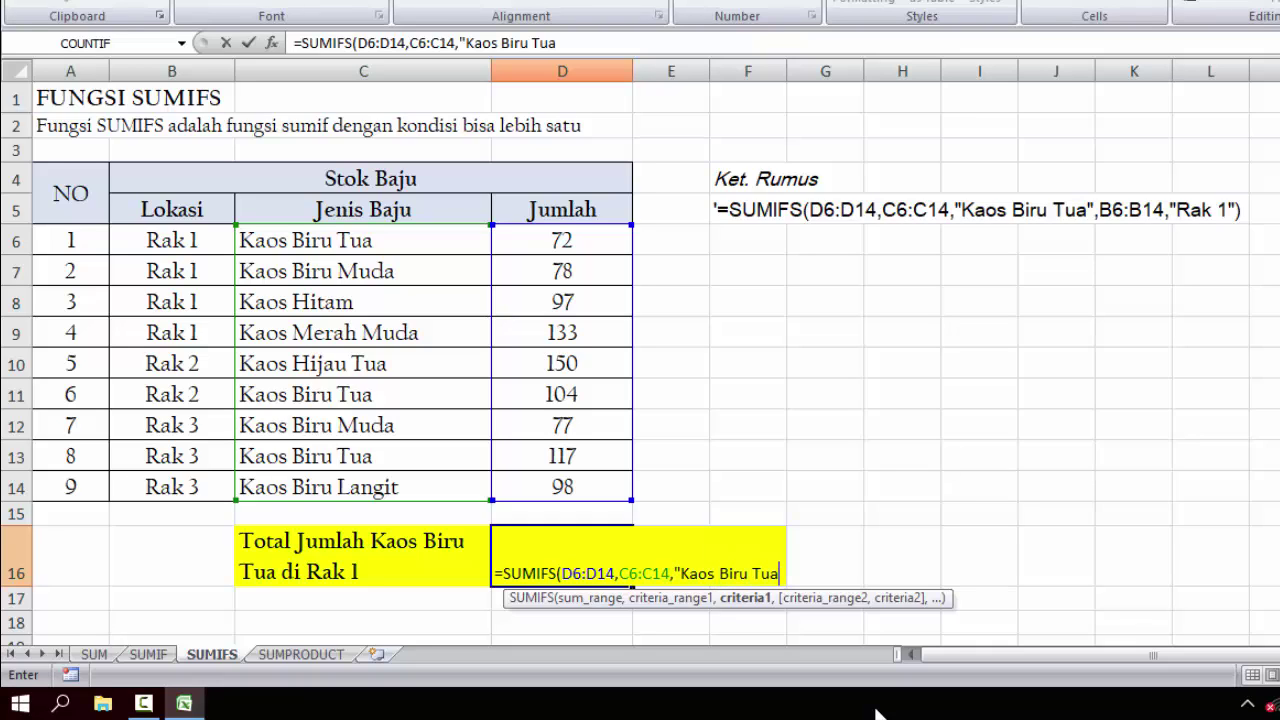
type("\",")
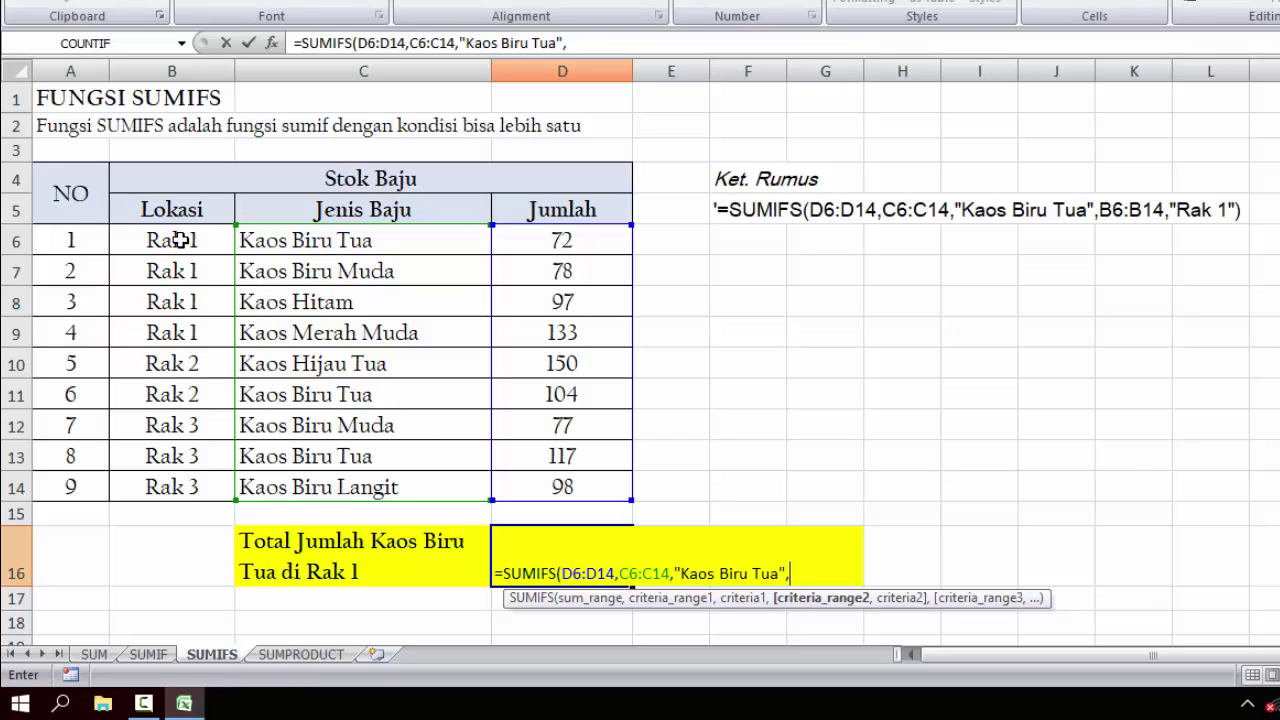
- Add B6:B14 as the second criteria range with "Rak 1" as its criterion and complete the SUMIFS formula in D16
left_click_drag(178, 240, 180, 478)
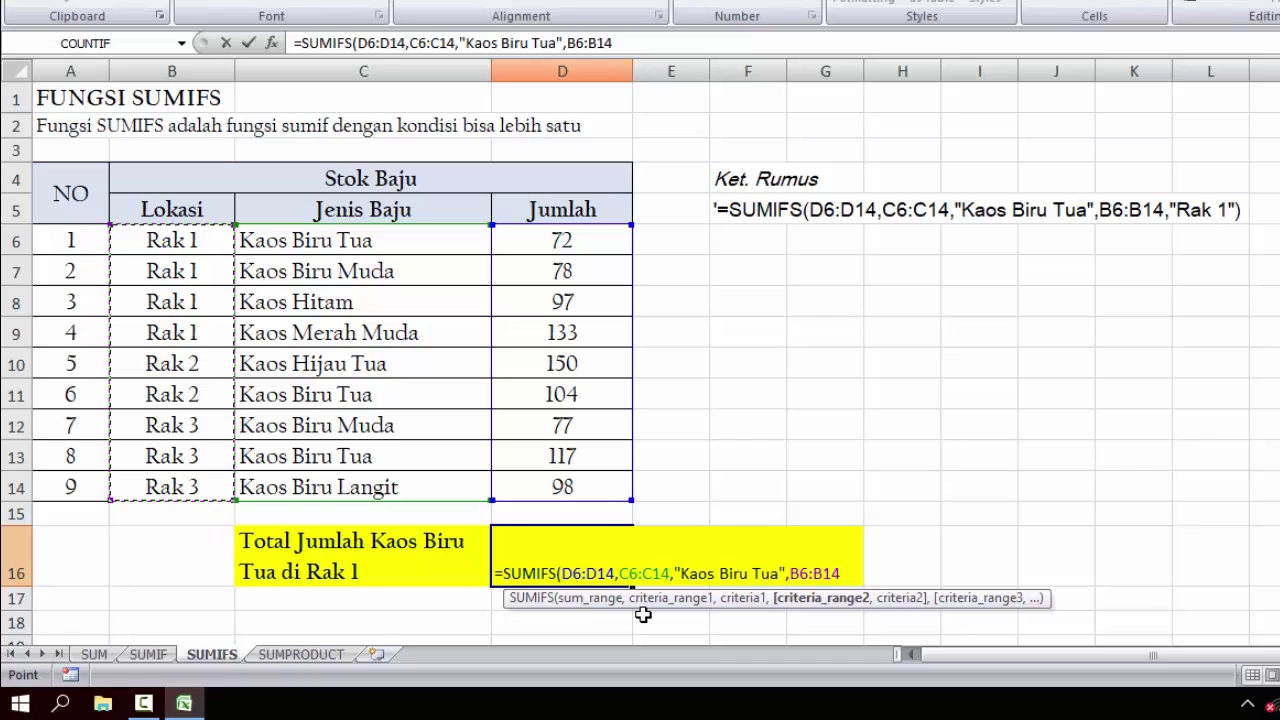
type(",")
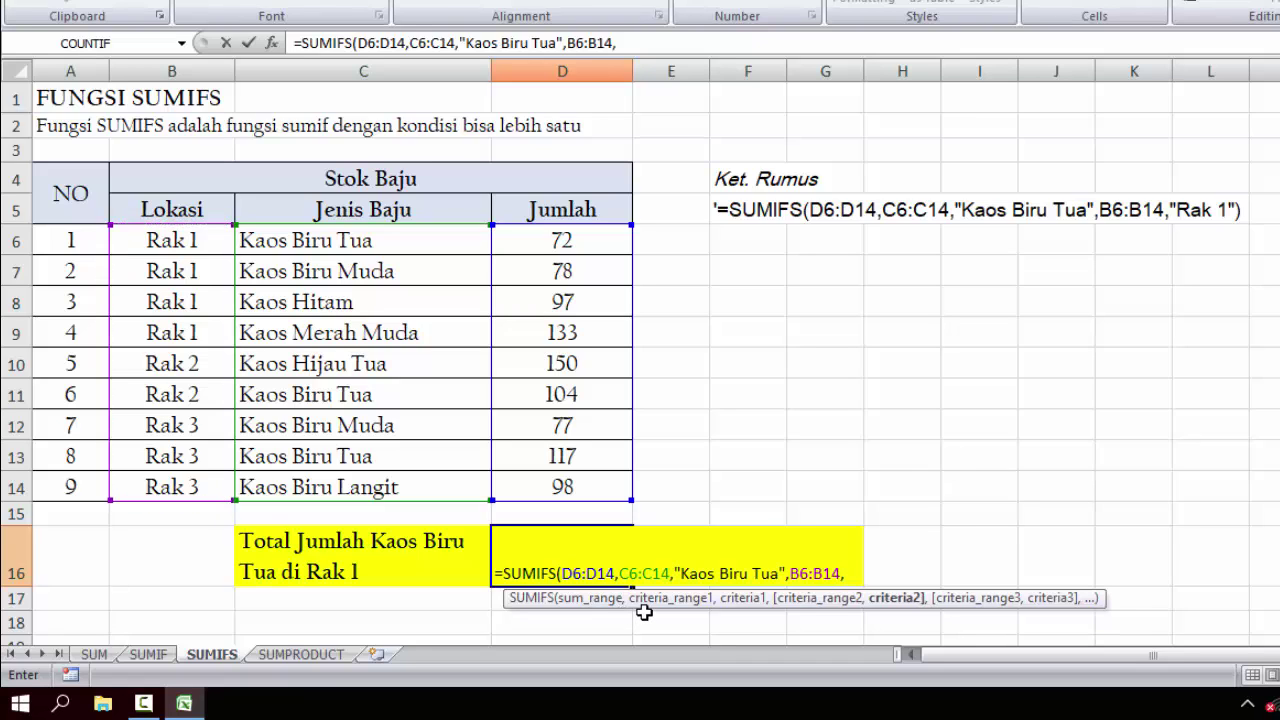
type("\"Rak 1")
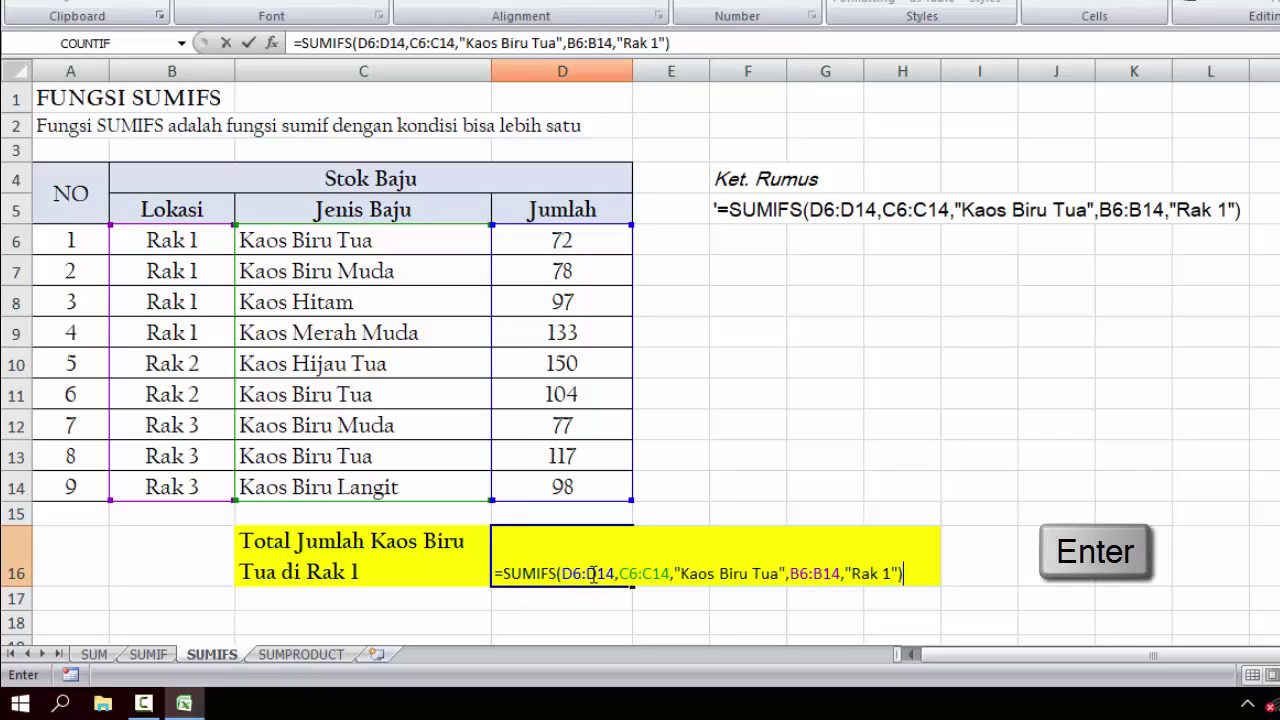
key("Return")
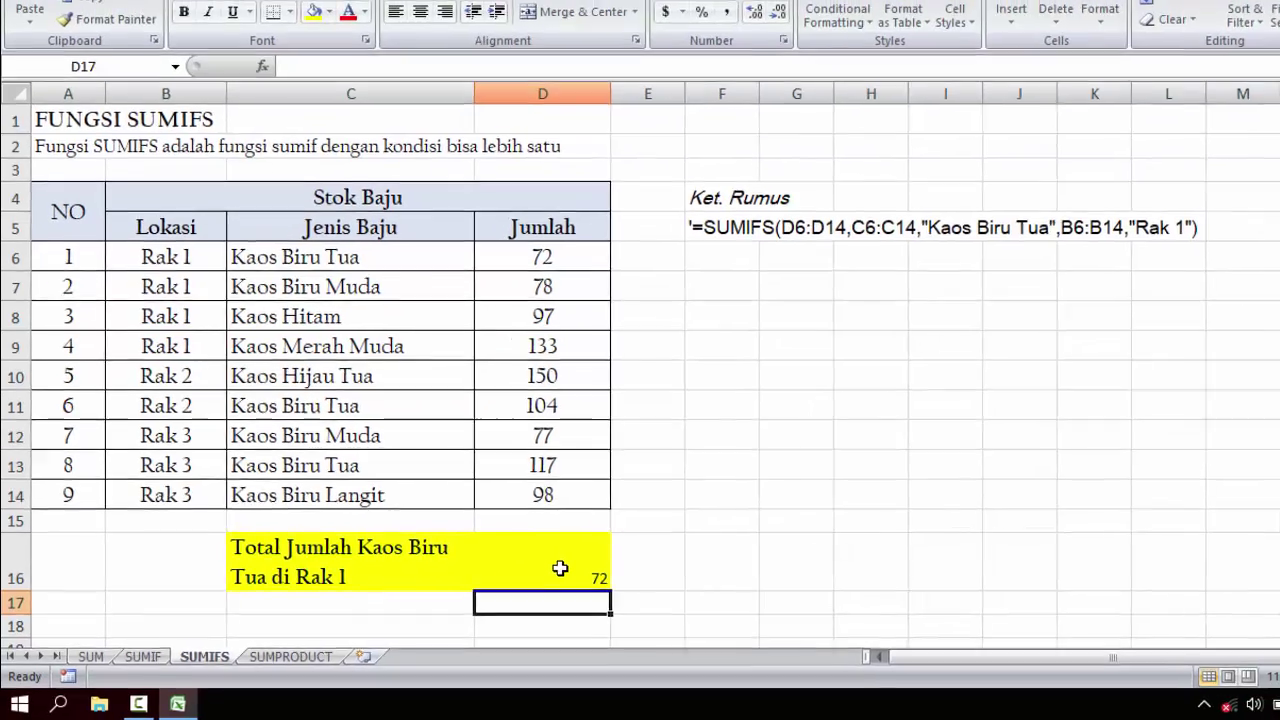
left_click(580, 563)
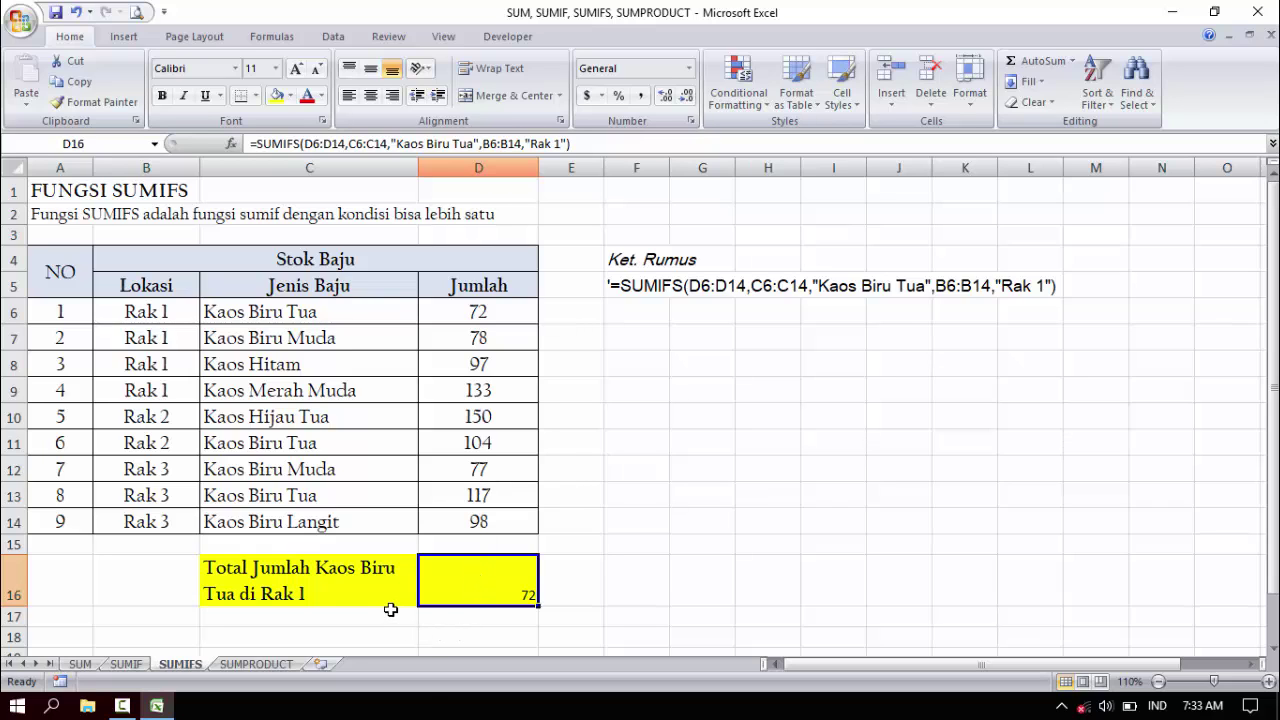
- Open the SUMPRODUCT sheet and examine the Banyaknya range B5:B10 and the Harga range C5:C10 against the example formula
left_click(266, 663)
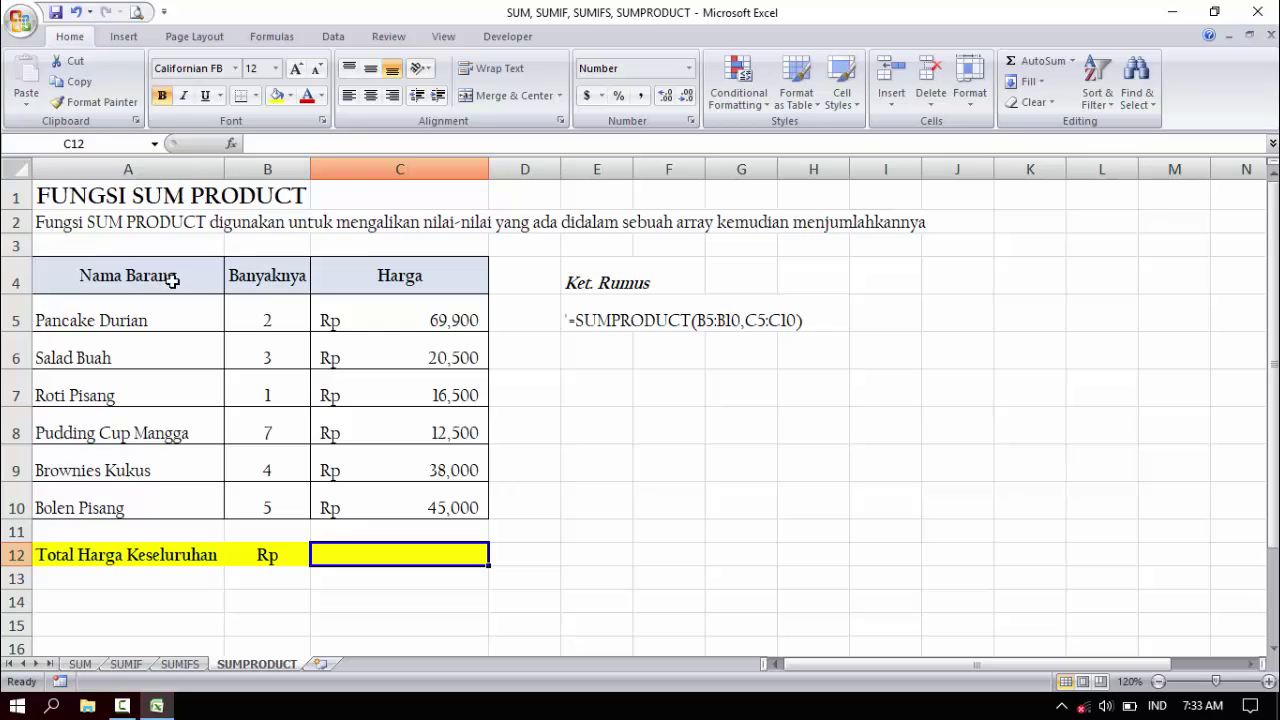
left_click(280, 277)
left_click(400, 277)
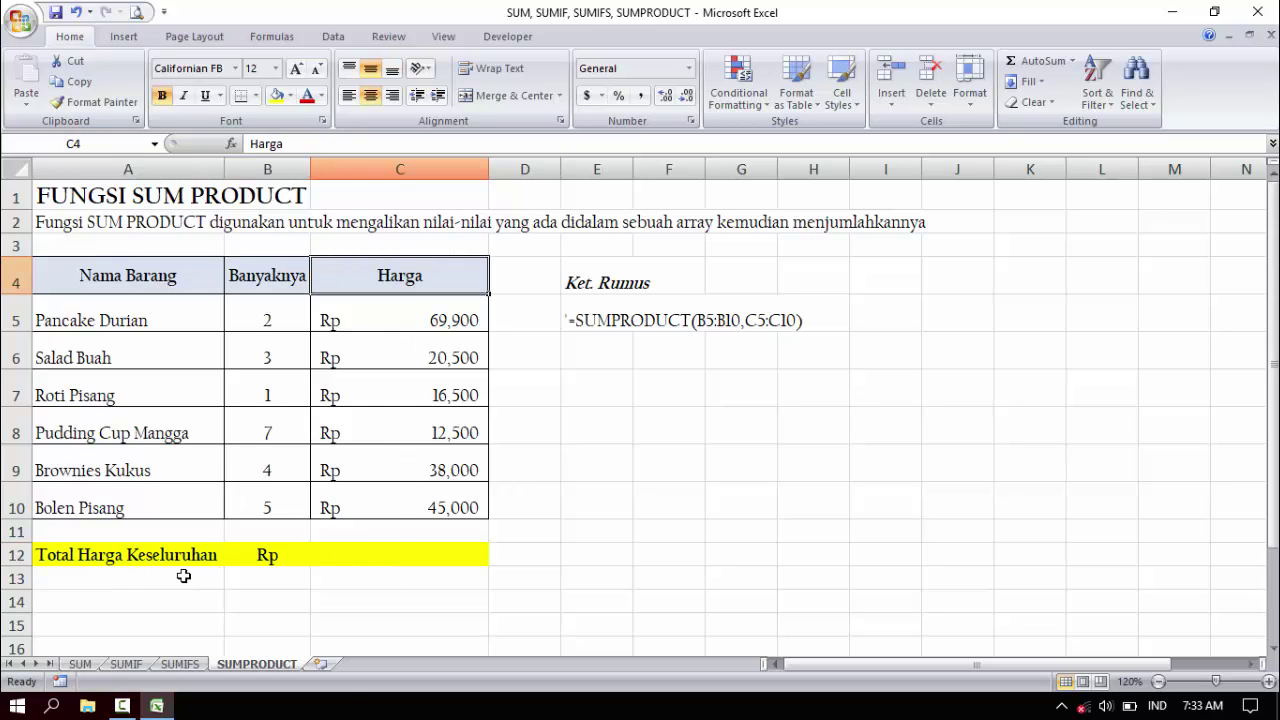
left_click(389, 317)
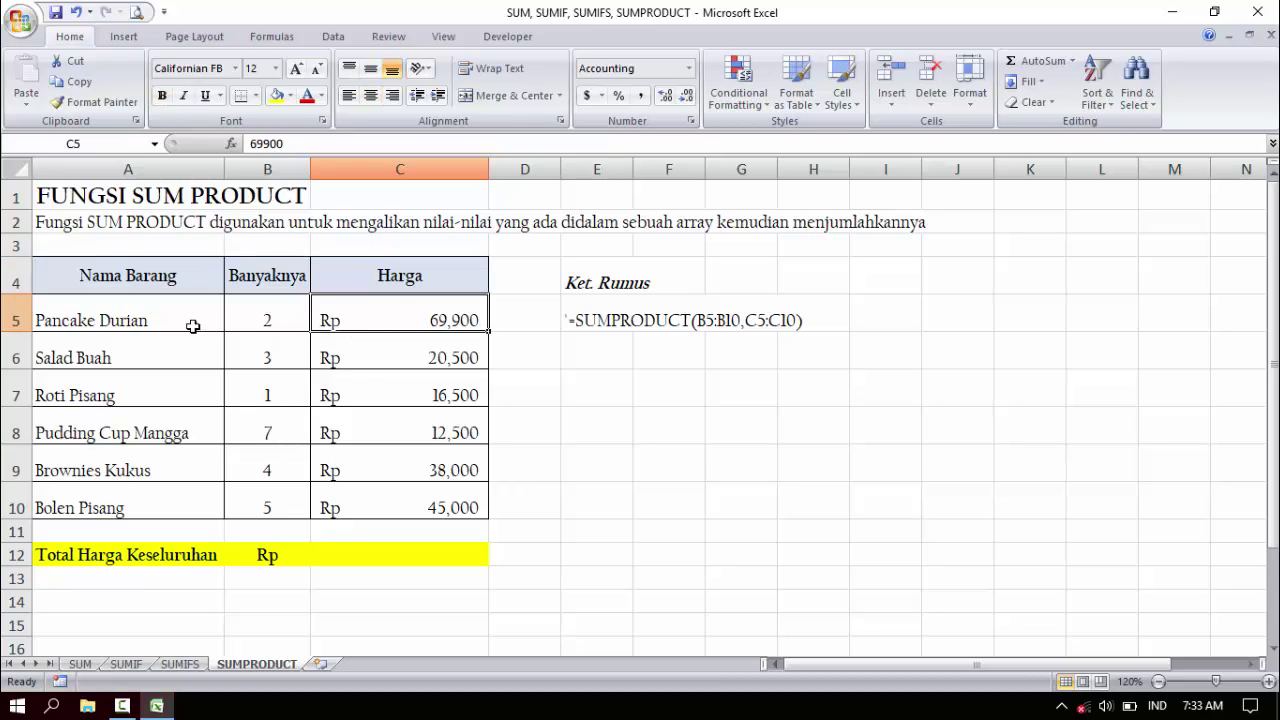
left_click_drag(269, 319, 253, 505)
left_click_drag(368, 312, 375, 506)
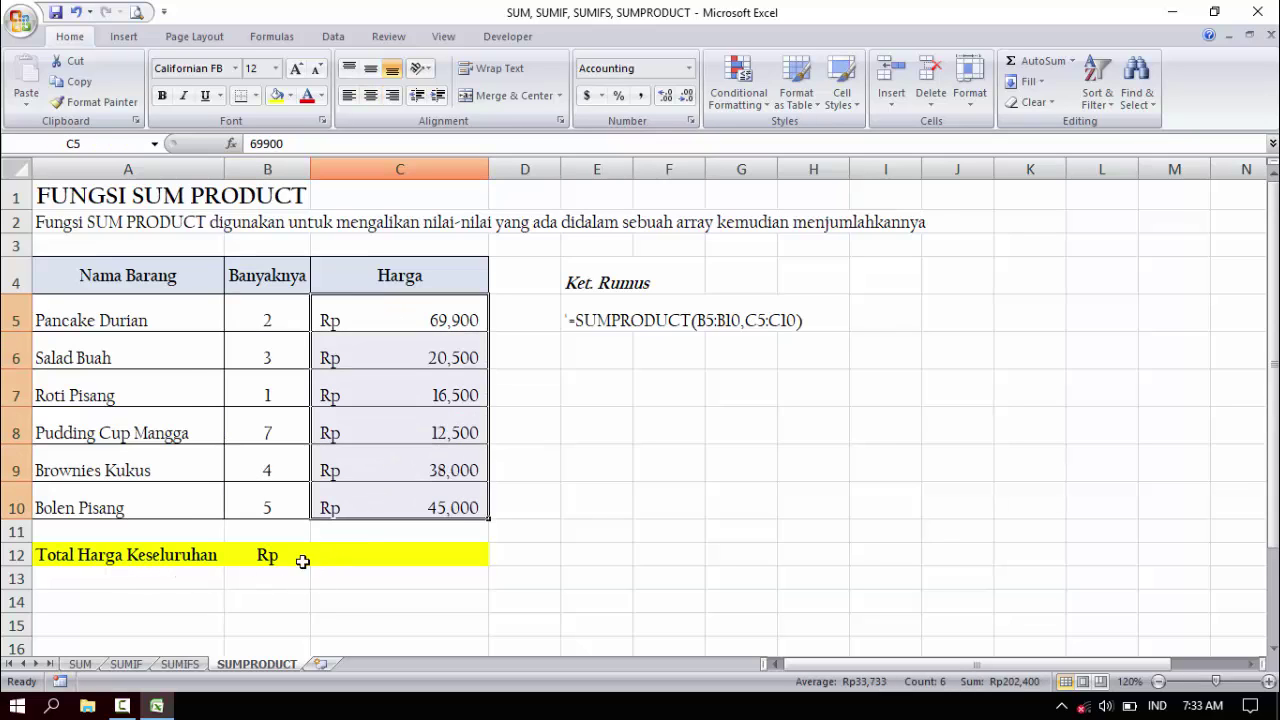
left_click(362, 553)
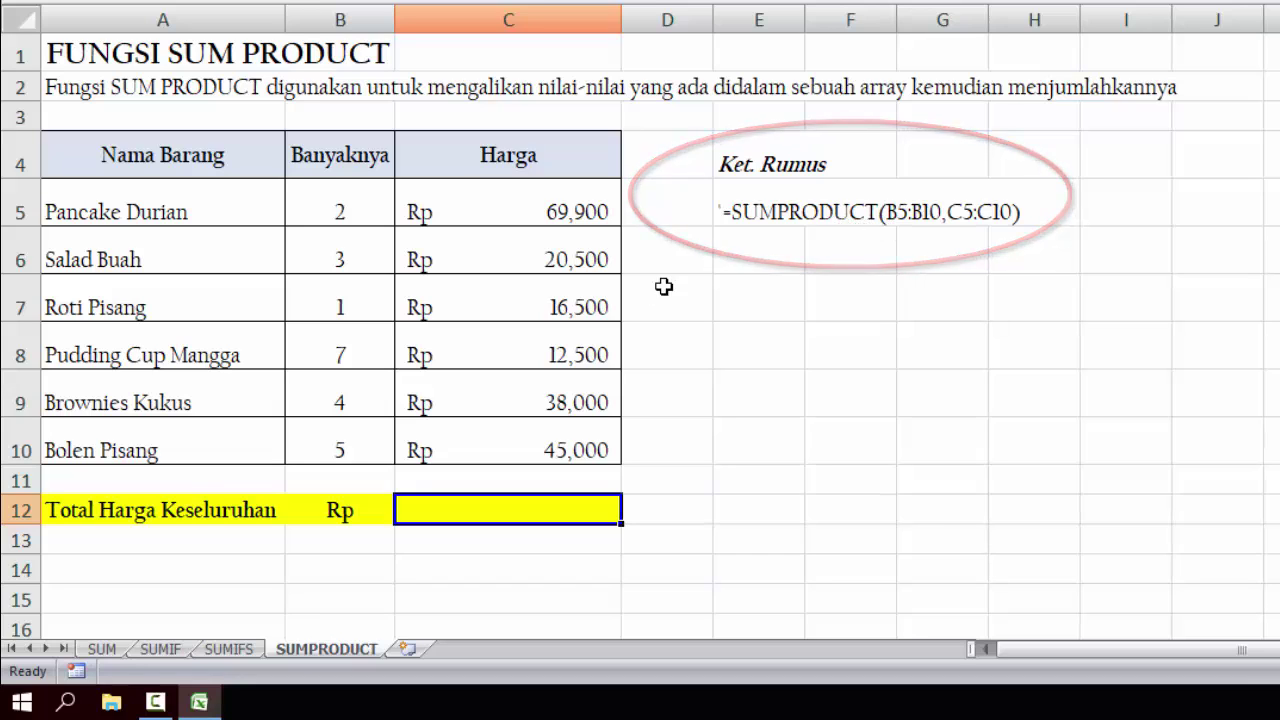
left_click(347, 206)
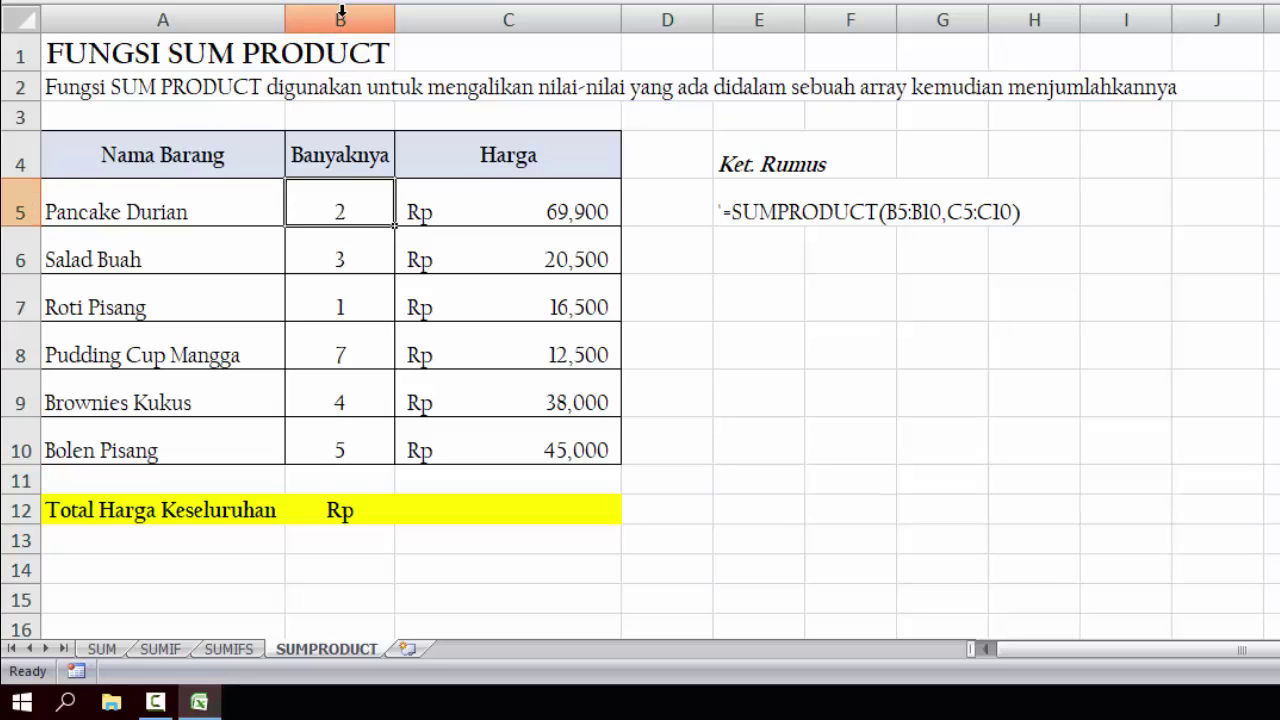
left_click(378, 449)
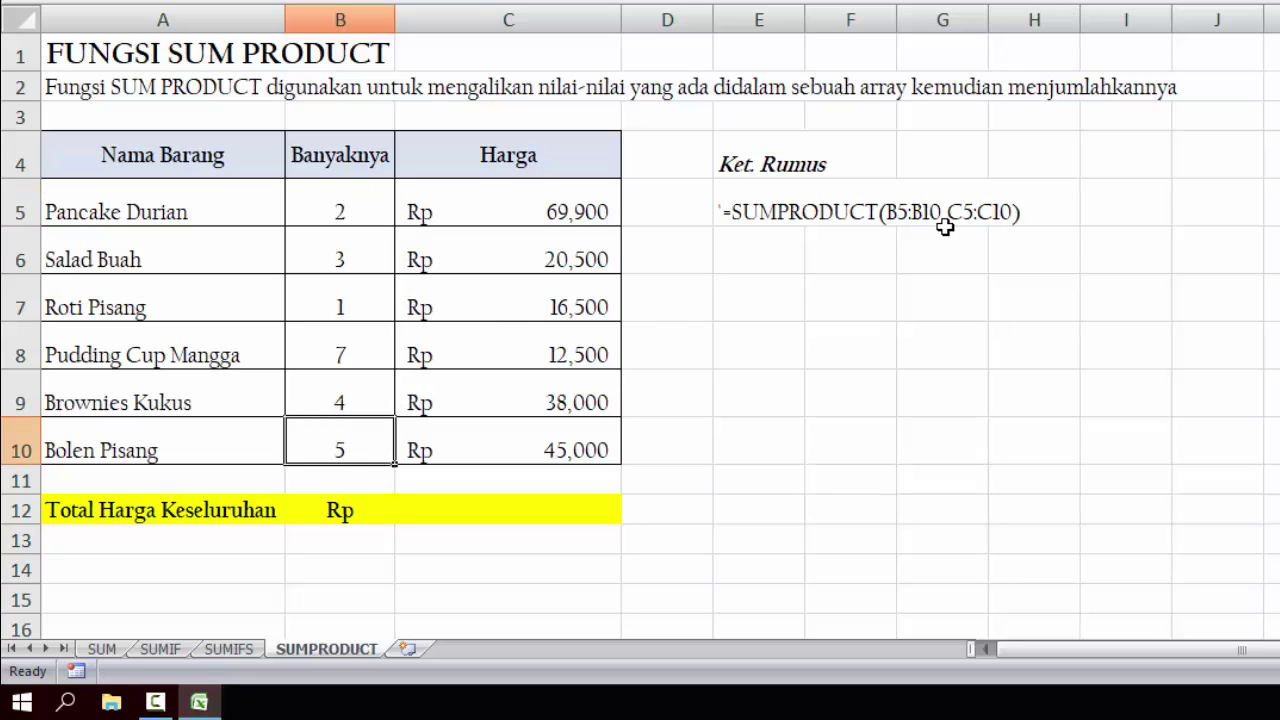
left_click(469, 198)
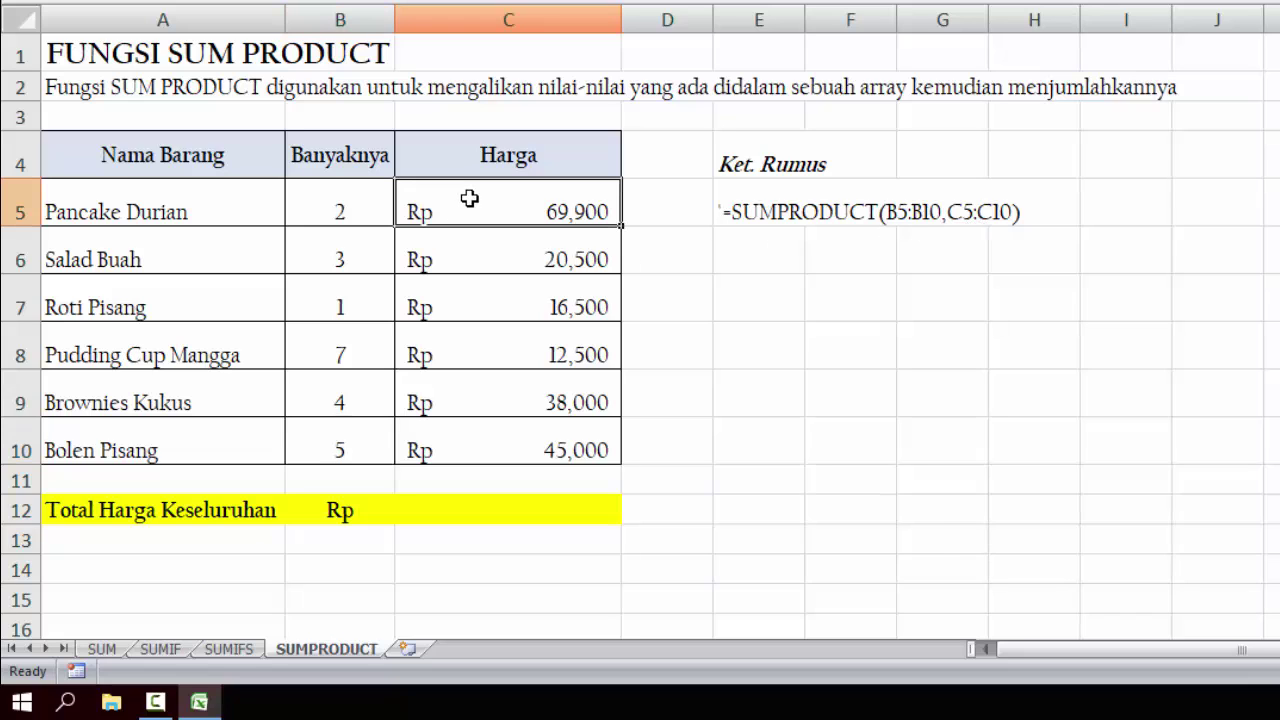
left_click(472, 442)
left_click(475, 212)
- Start a SUMPRODUCT formula in cell C12 with B5:B10 as the first array
left_click(464, 510)
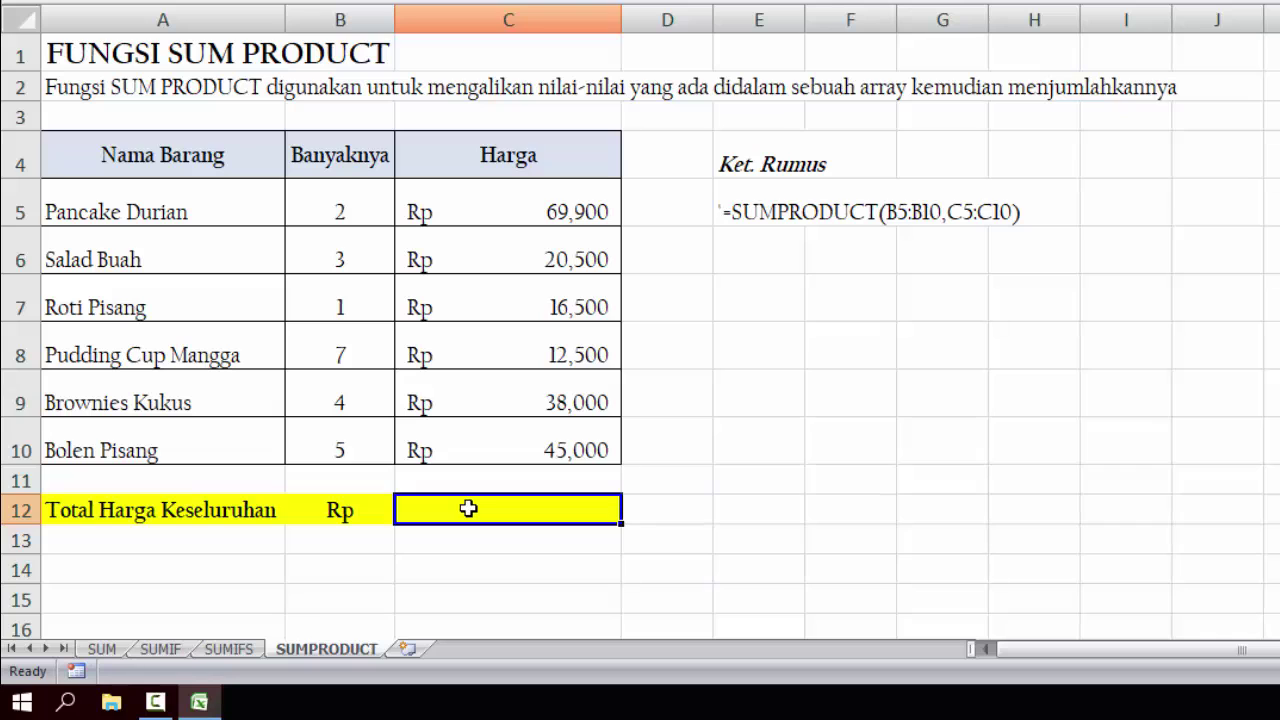
type("=")
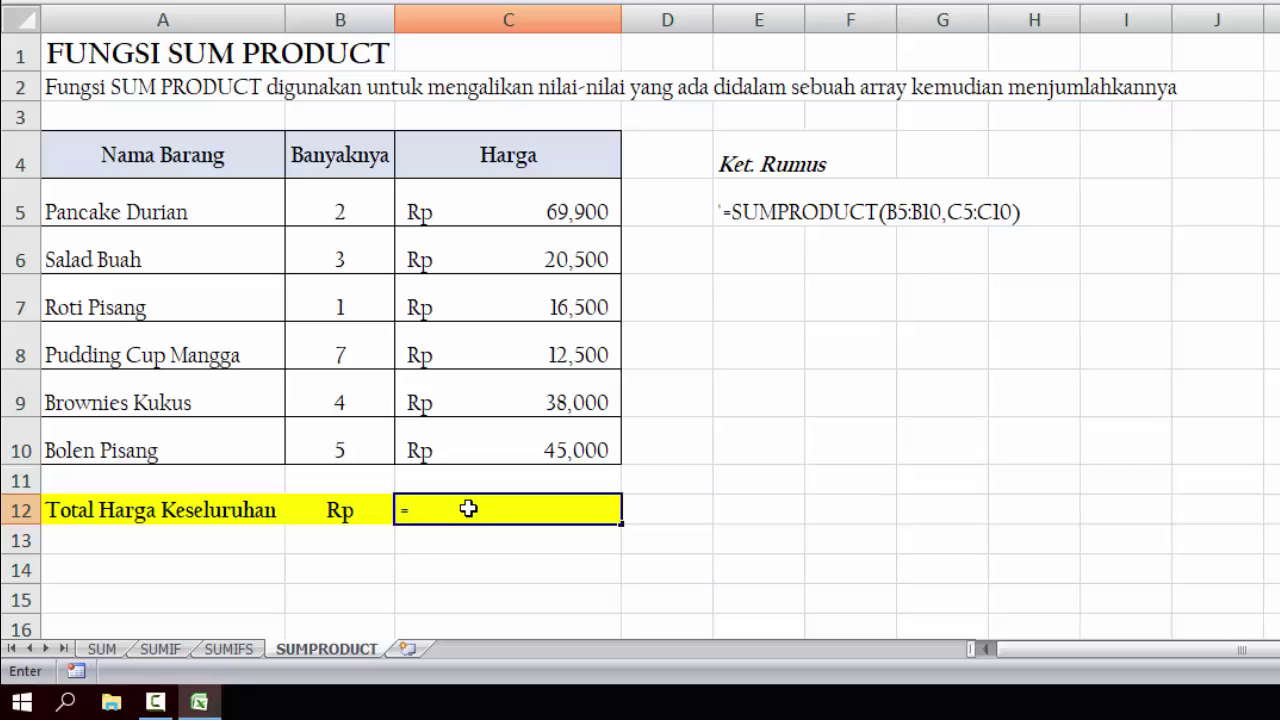
type("sum")
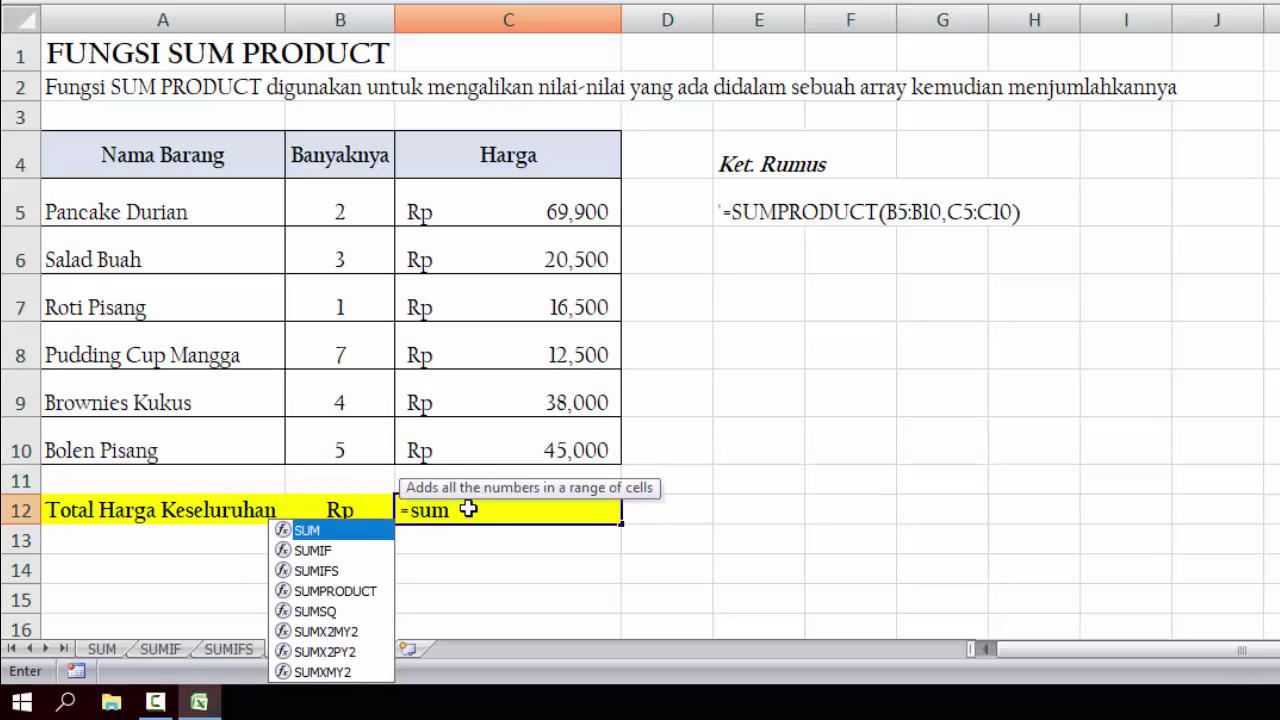
type("pro")
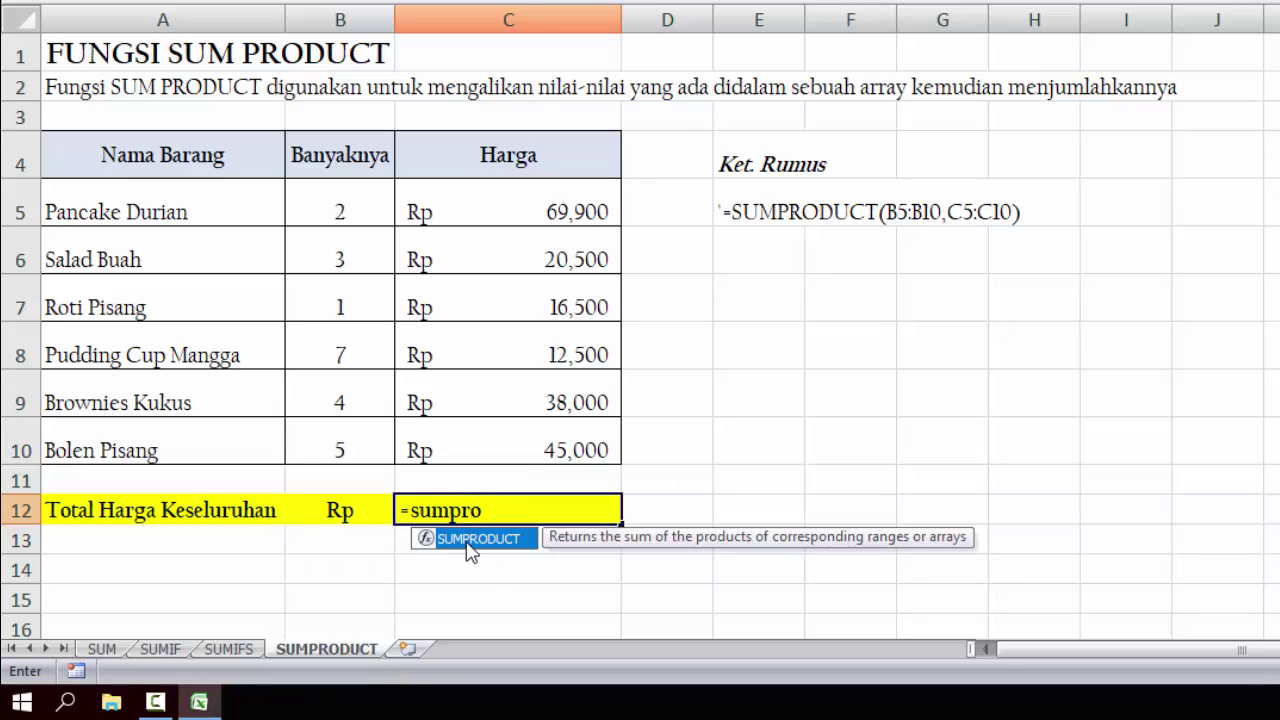
double_click(485, 540)
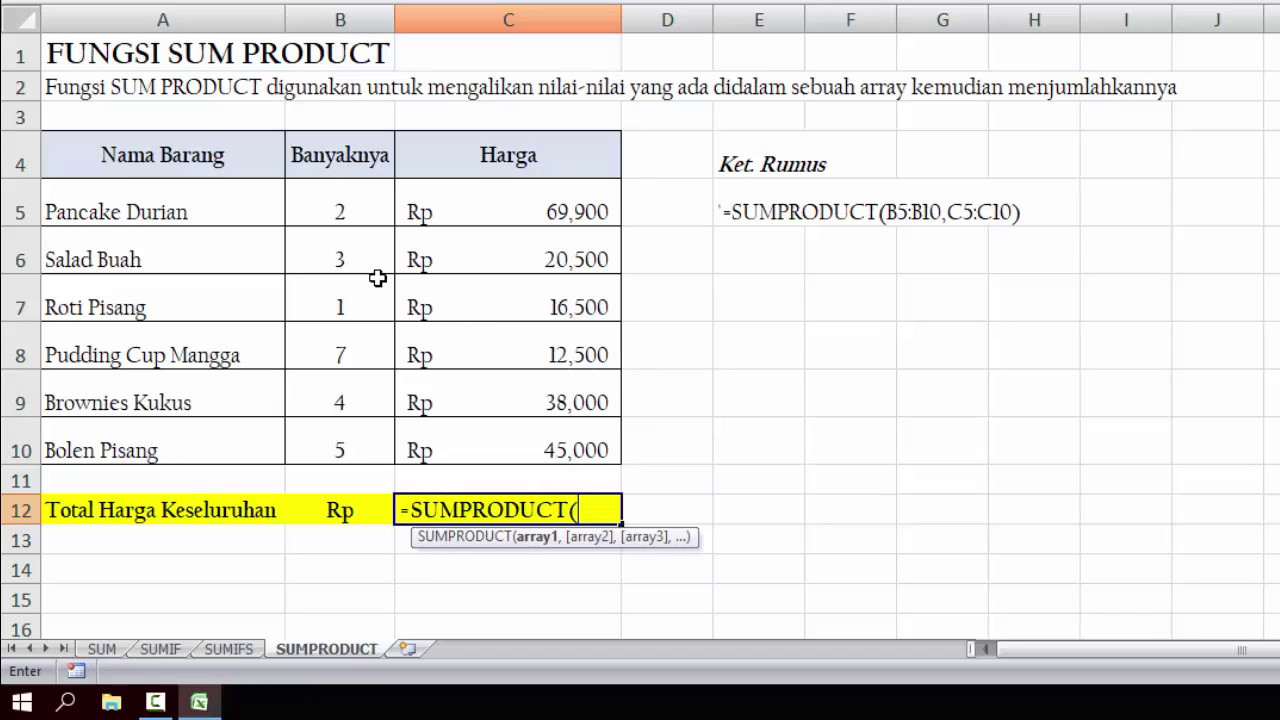
left_click_drag(343, 210, 354, 429)
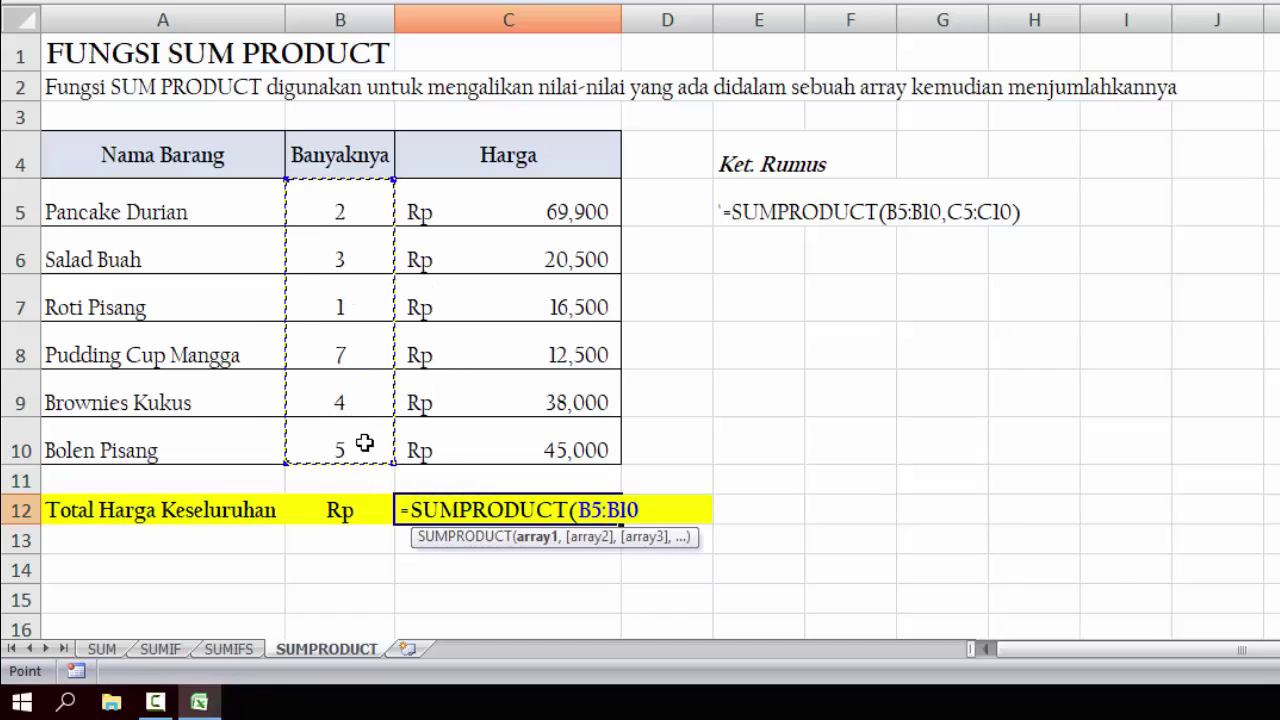
type(",")
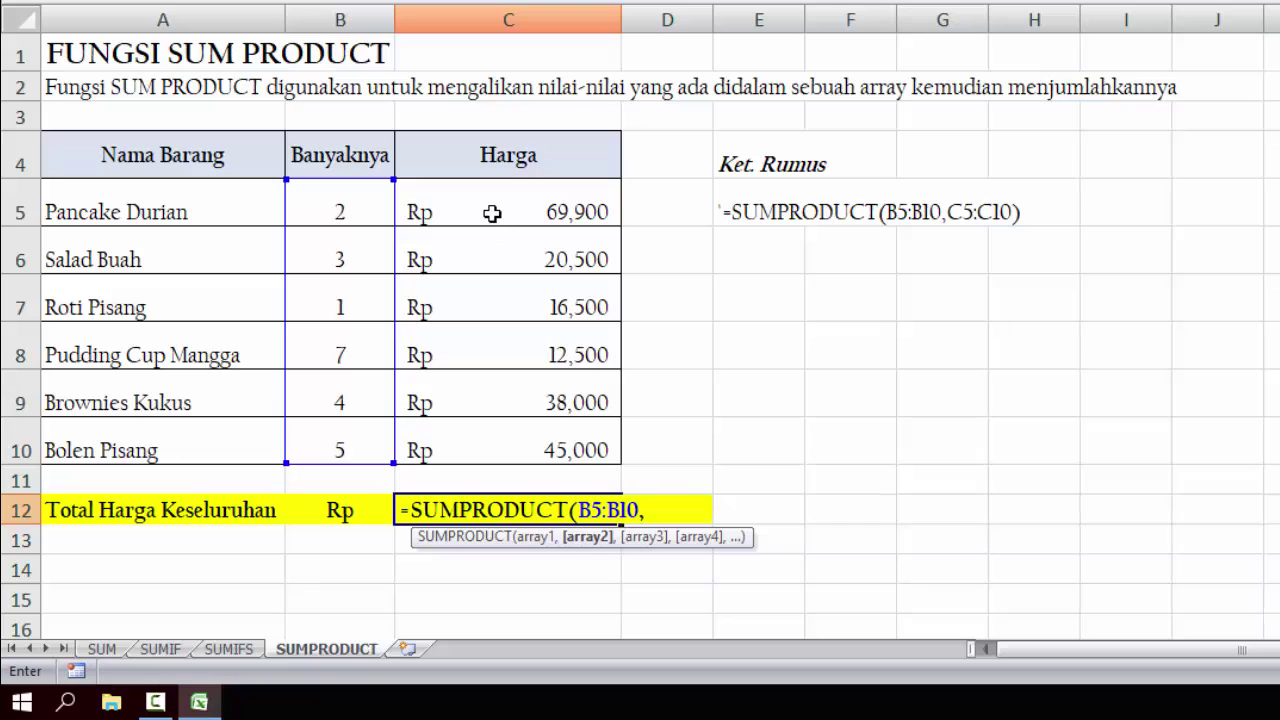
- Add C5:C10 as the second array and complete the SUMPRODUCT formula in C12
left_click_drag(491, 211, 514, 451)
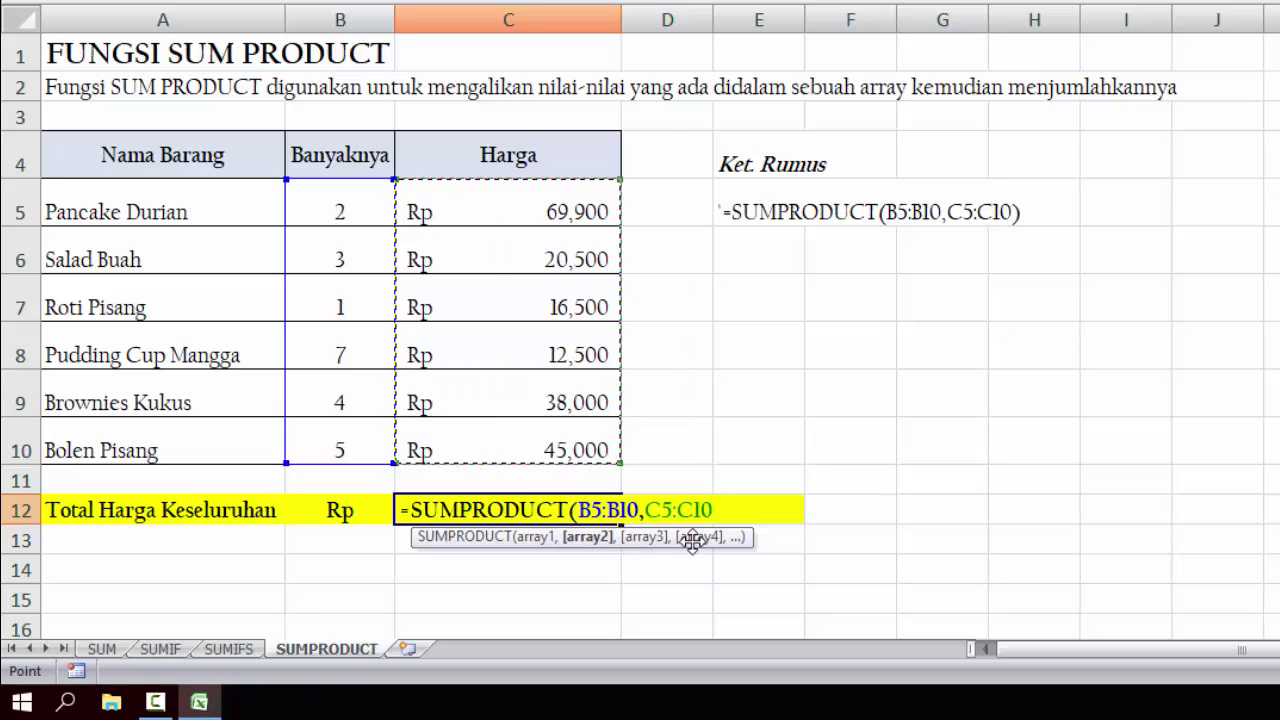
type(")")
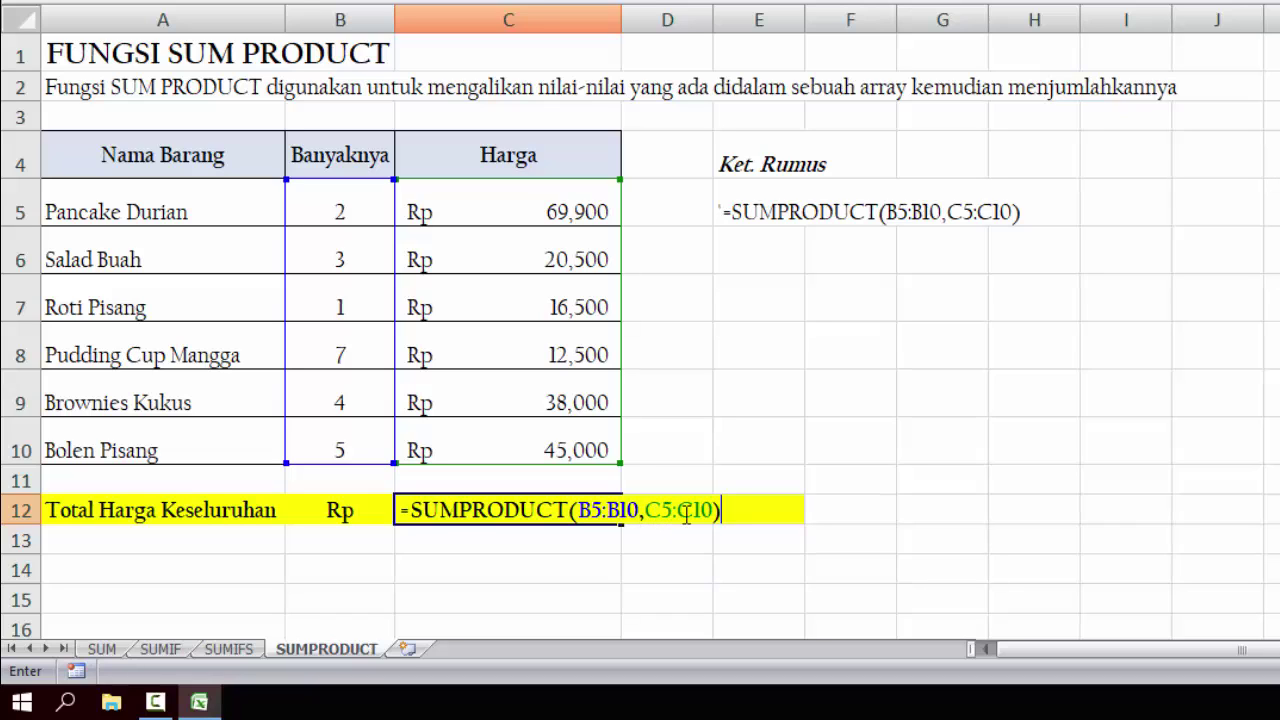
key("Return")
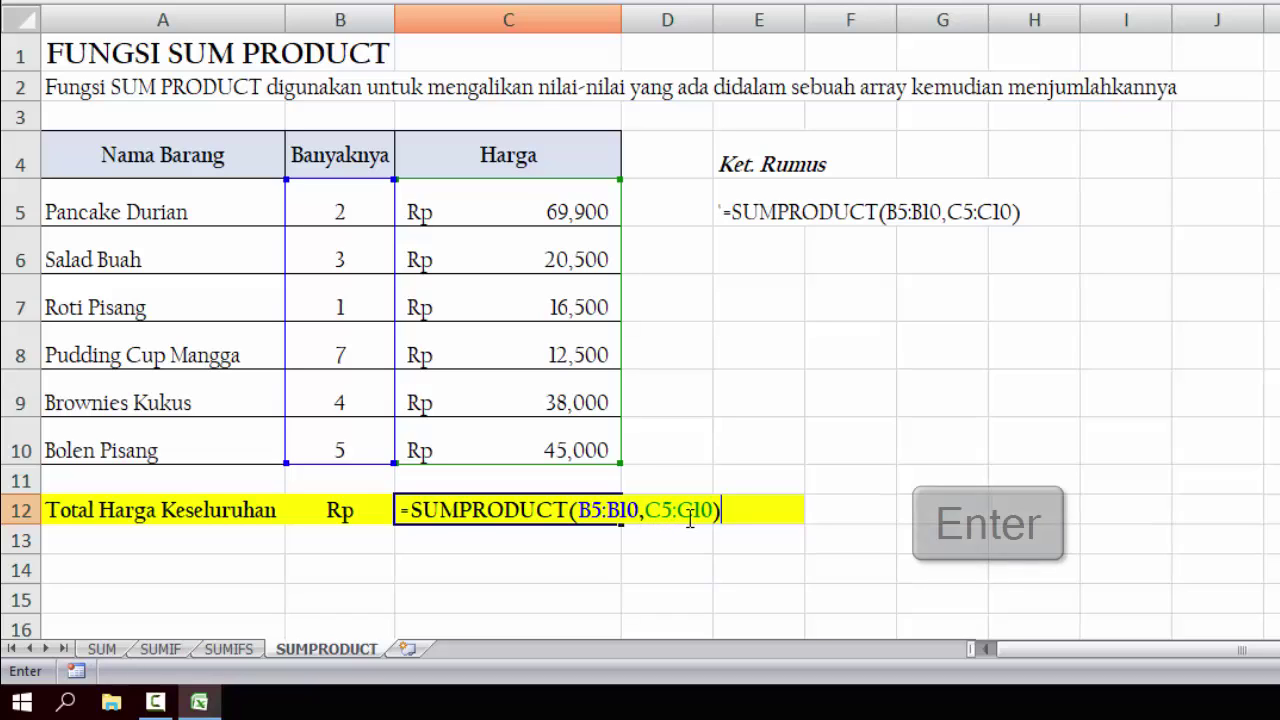
- Format the Total Harga Keseluruhan value in C12 to show no decimal places
left_click(506, 509)
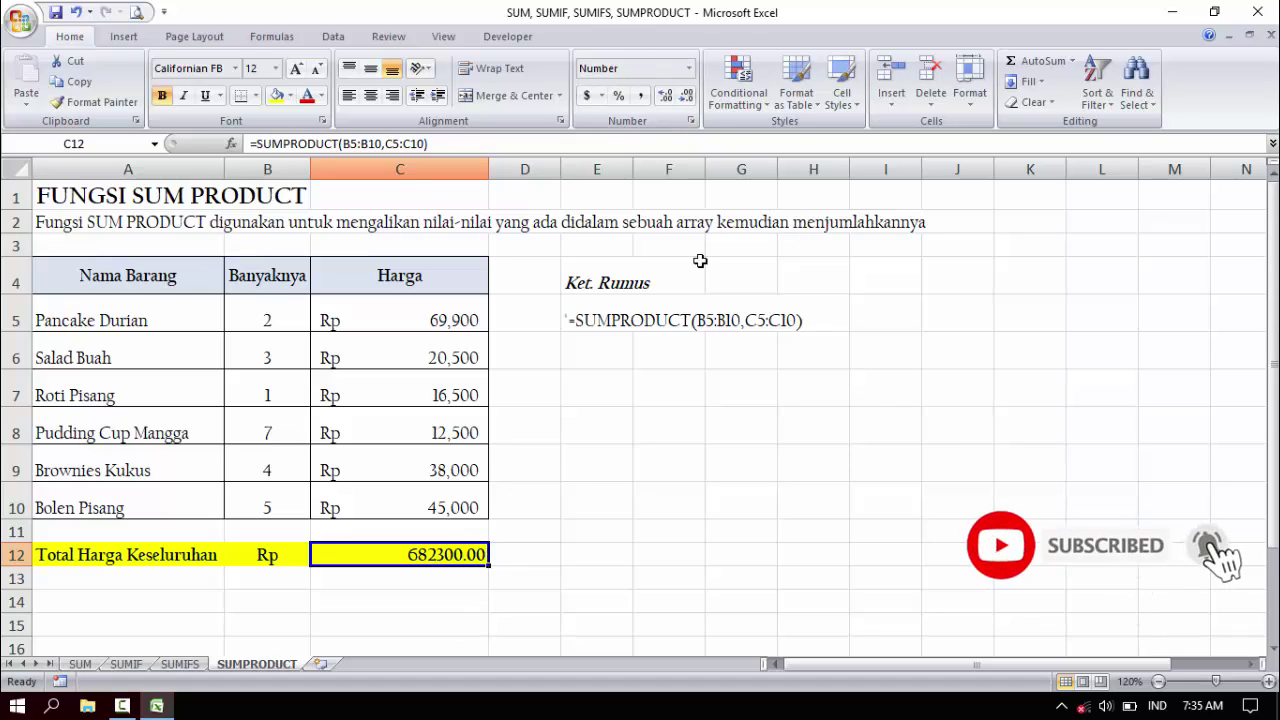
left_click(683, 98)
left_click(683, 98)
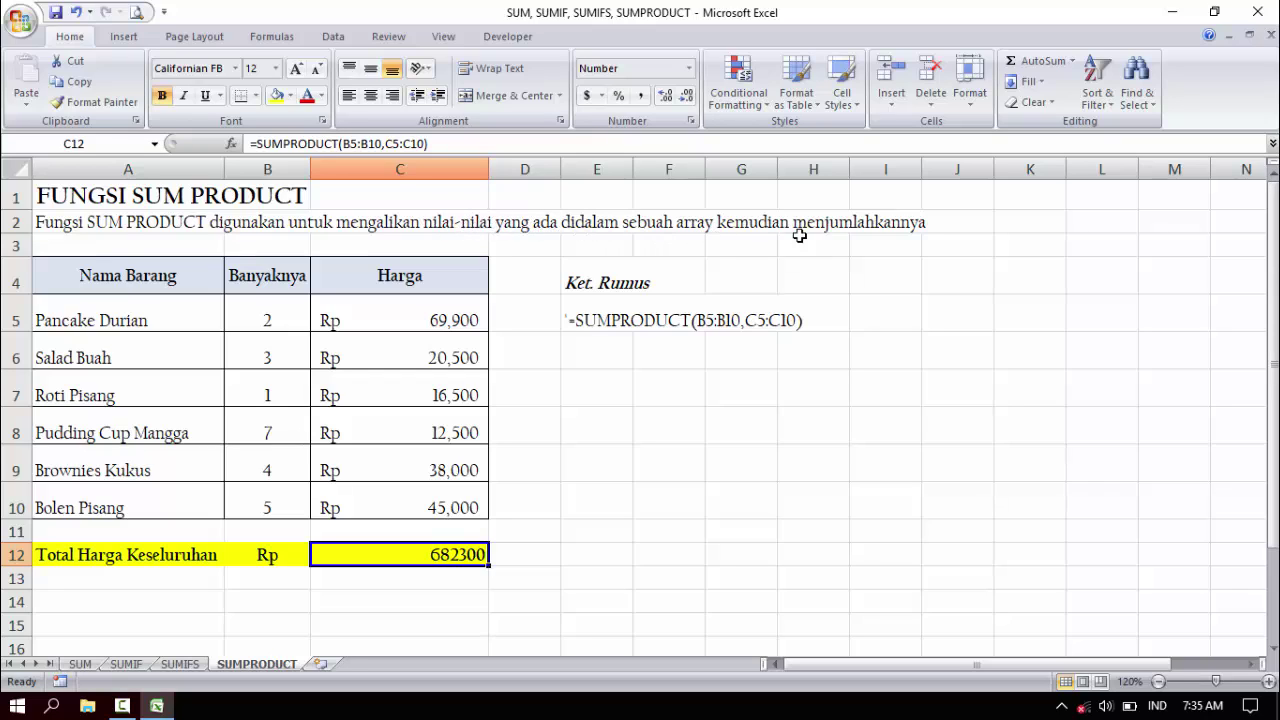
- Examine how the Banyaknya value in B5 and the Harga value in C5 feed into the SUMPRODUCT total in C12
left_click(268, 313)
left_click(400, 308)
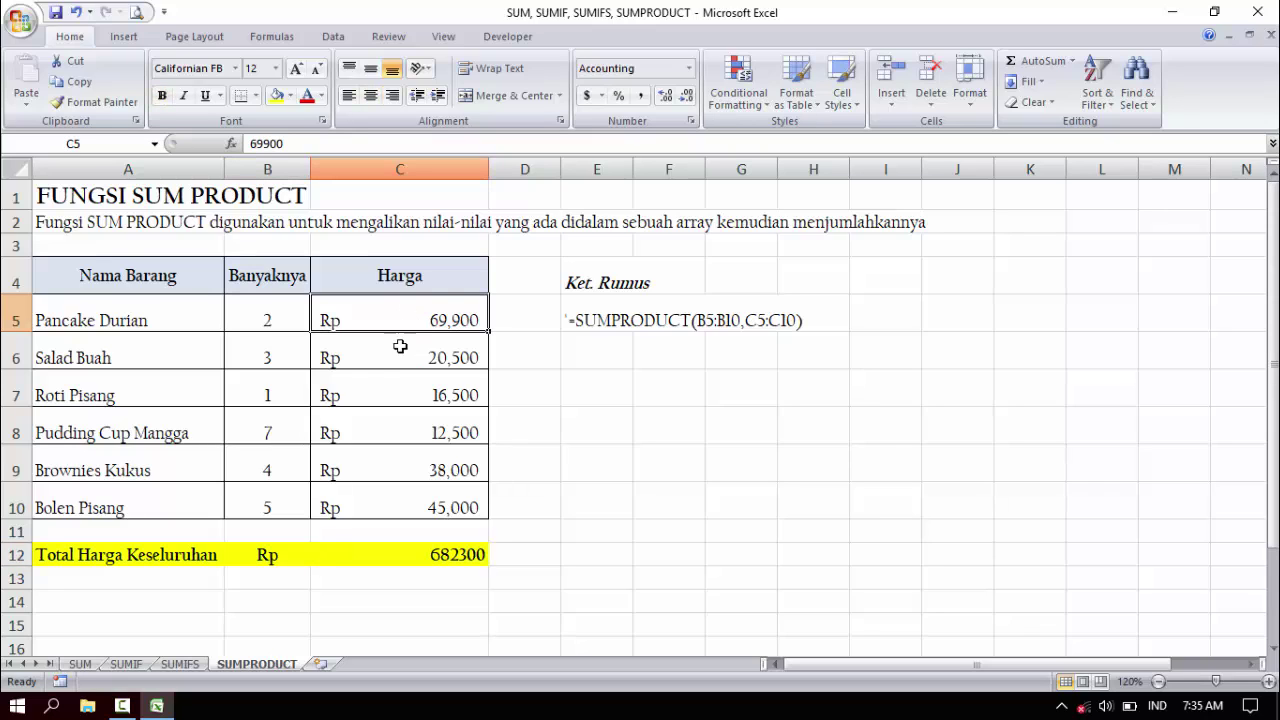
left_click(274, 318)
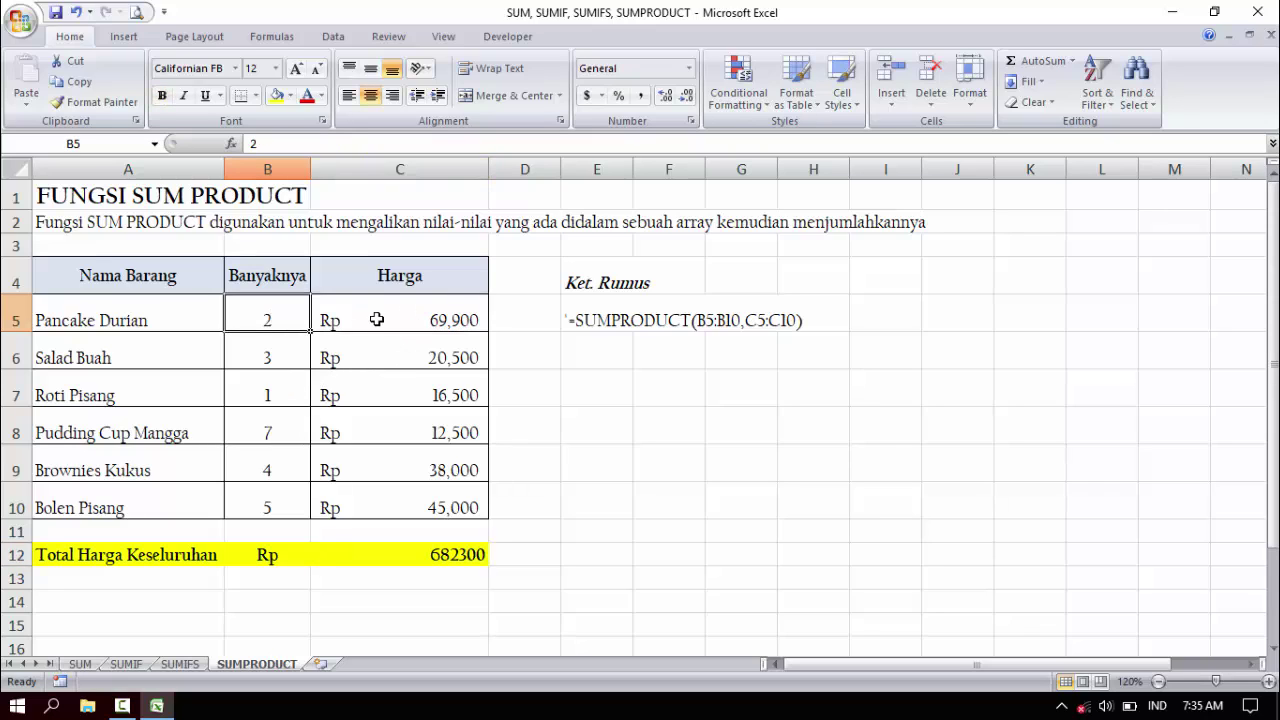
left_click(376, 319)
left_click(279, 323)
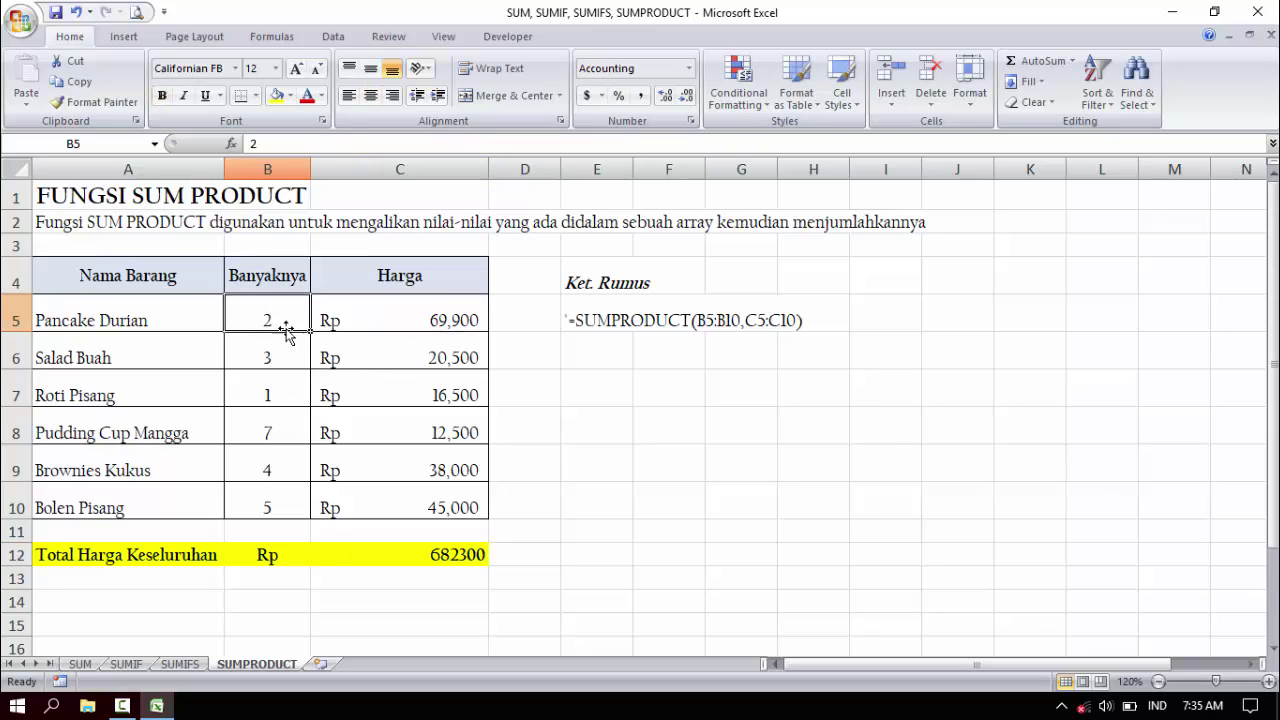
left_click(358, 319)
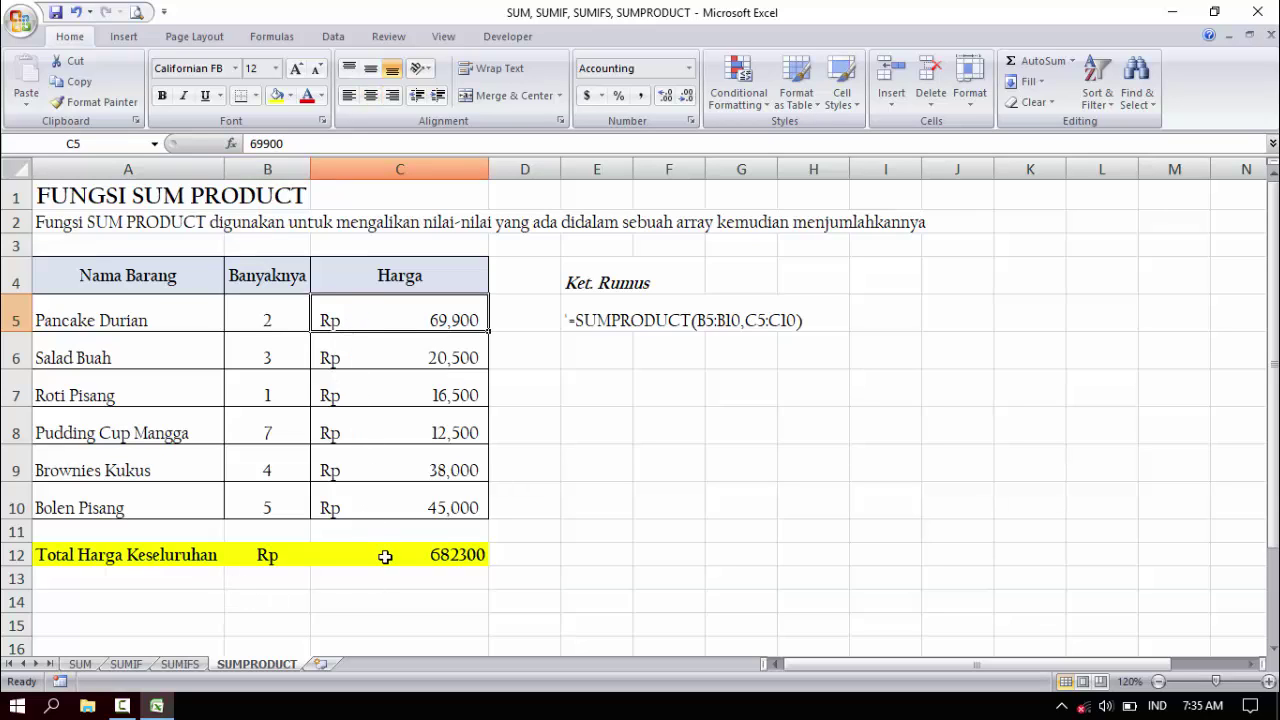
left_click(421, 550)
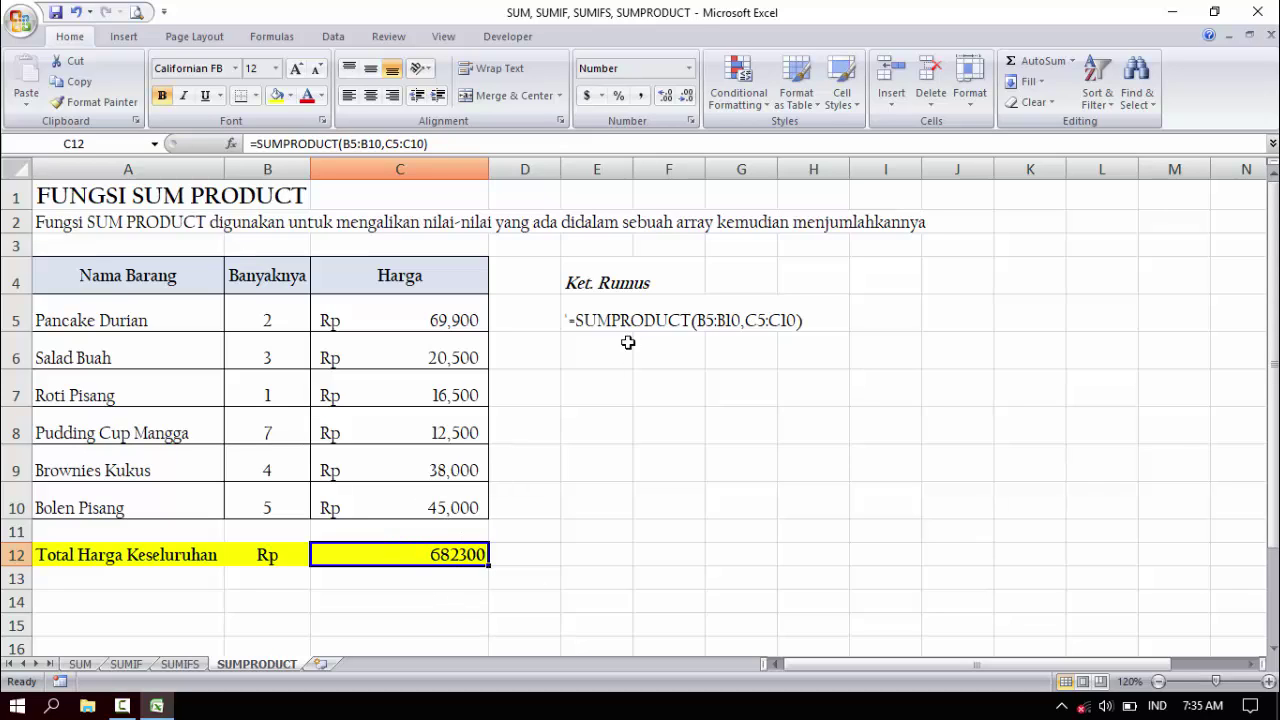